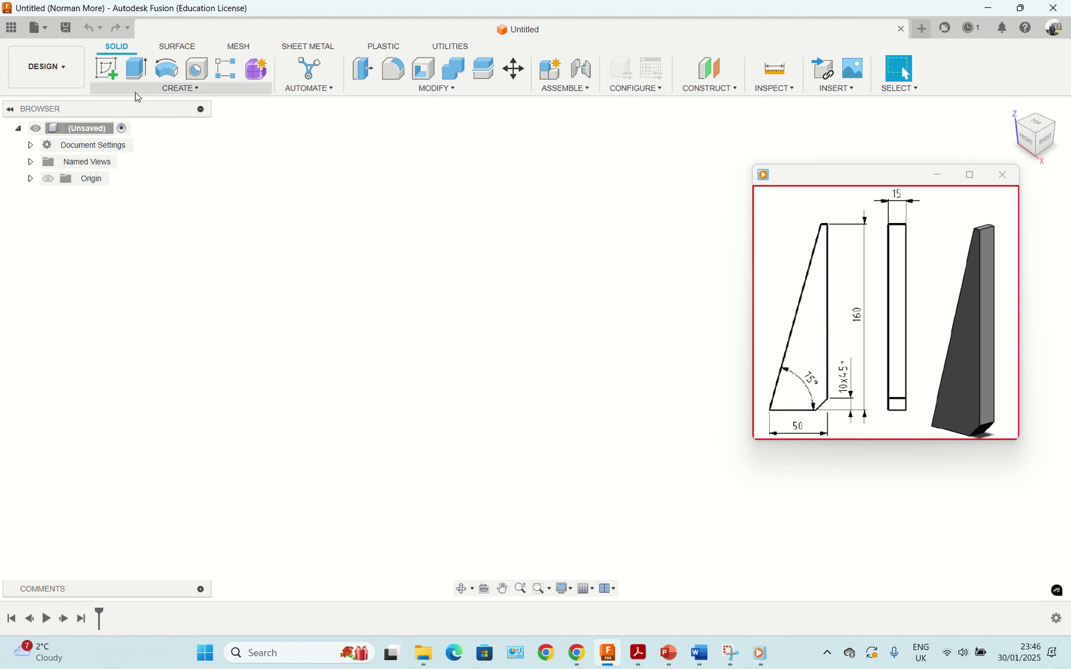
Step: Save the design as "web plate - weld fixture" in the 2nd Training project
{"action": "left_click", "coordinate": [109, 73]}
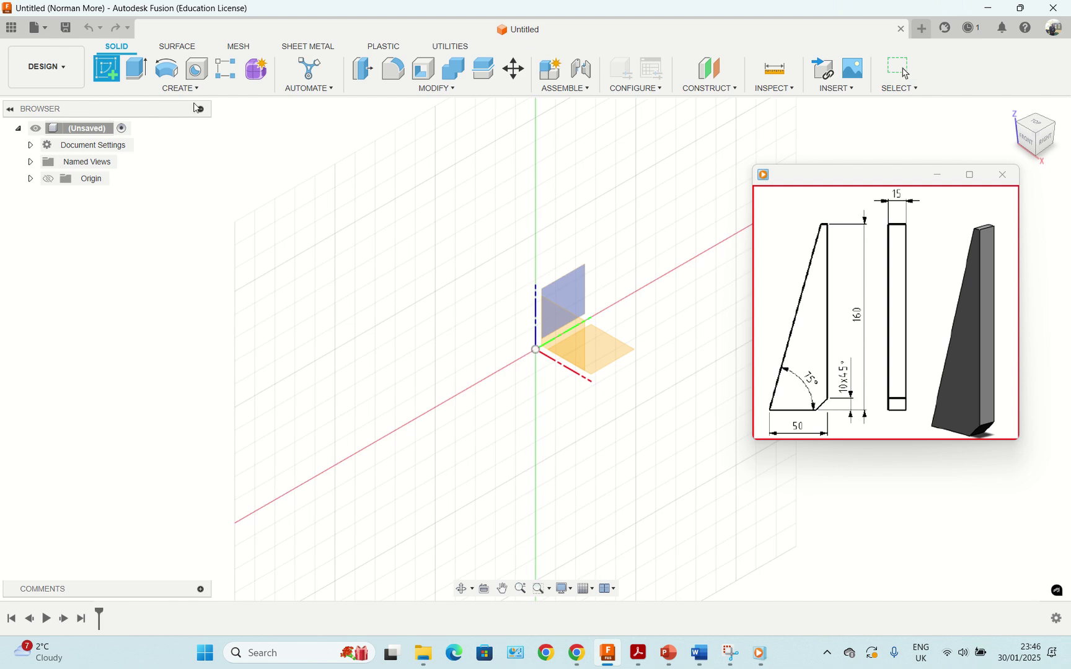
{"action": "left_click", "coordinate": [73, 31]}
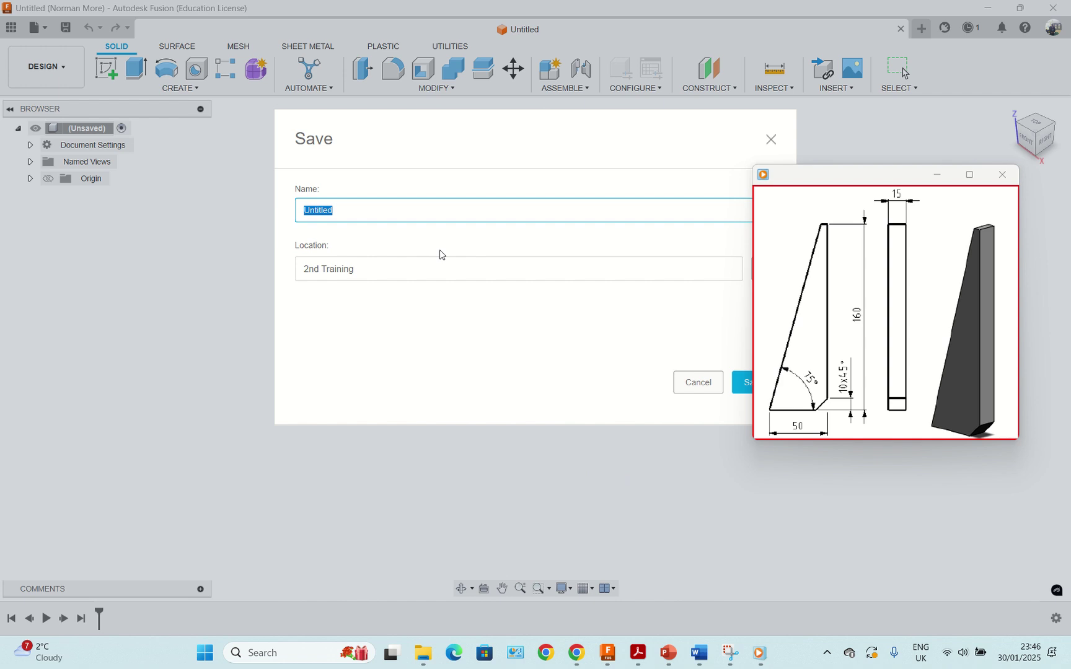
{"action": "type", "text": "web plate - weld fixtur"}
{"action": "left_click_drag", "start_coordinate": [801, 177], "coordinate": [869, 182]}
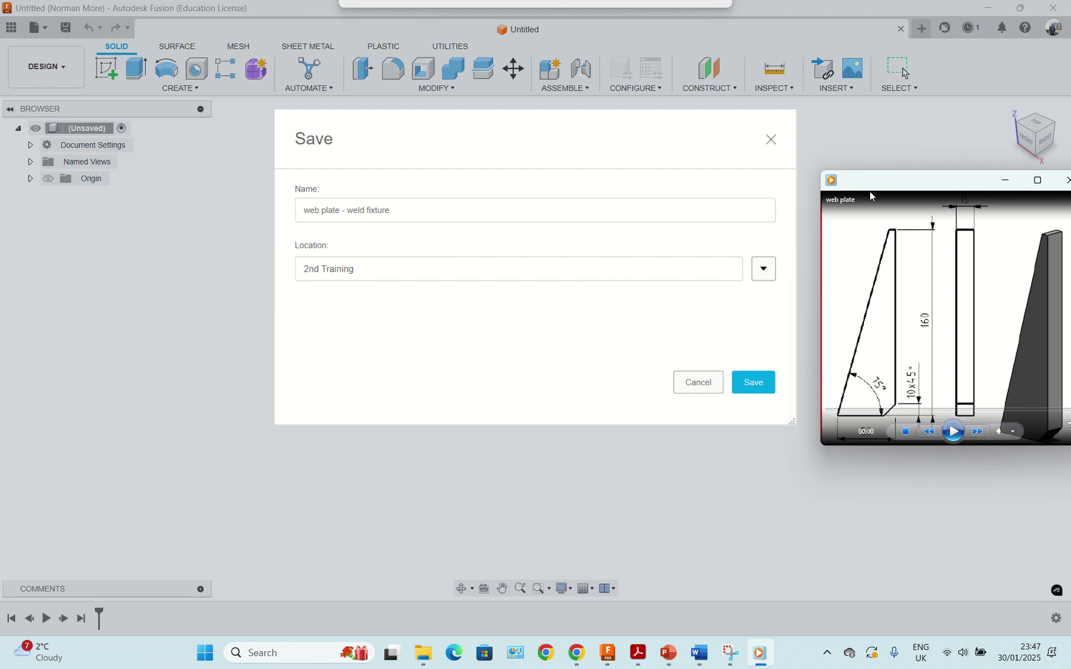
{"action": "left_click", "coordinate": [762, 272]}
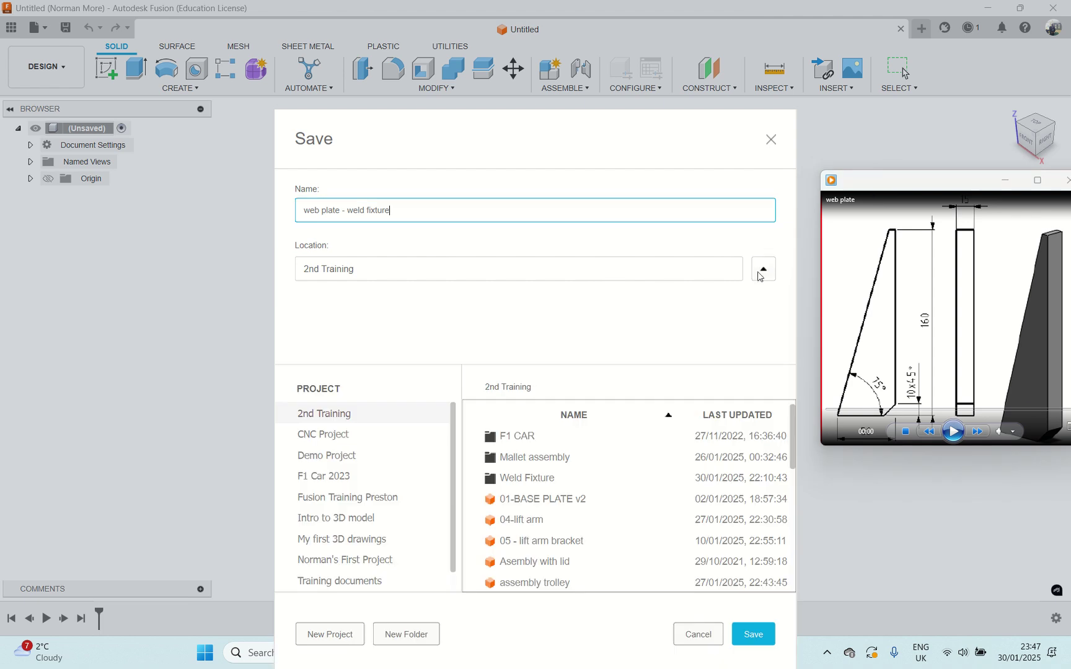
{"action": "left_click", "coordinate": [536, 480]}
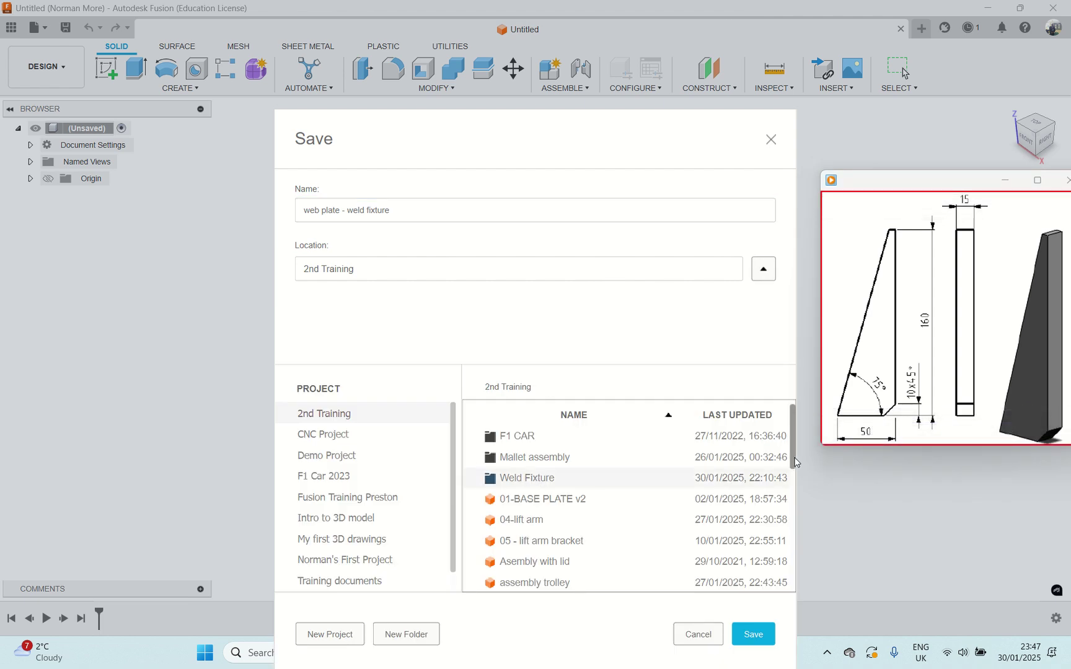
{"action": "left_click", "coordinate": [759, 636]}
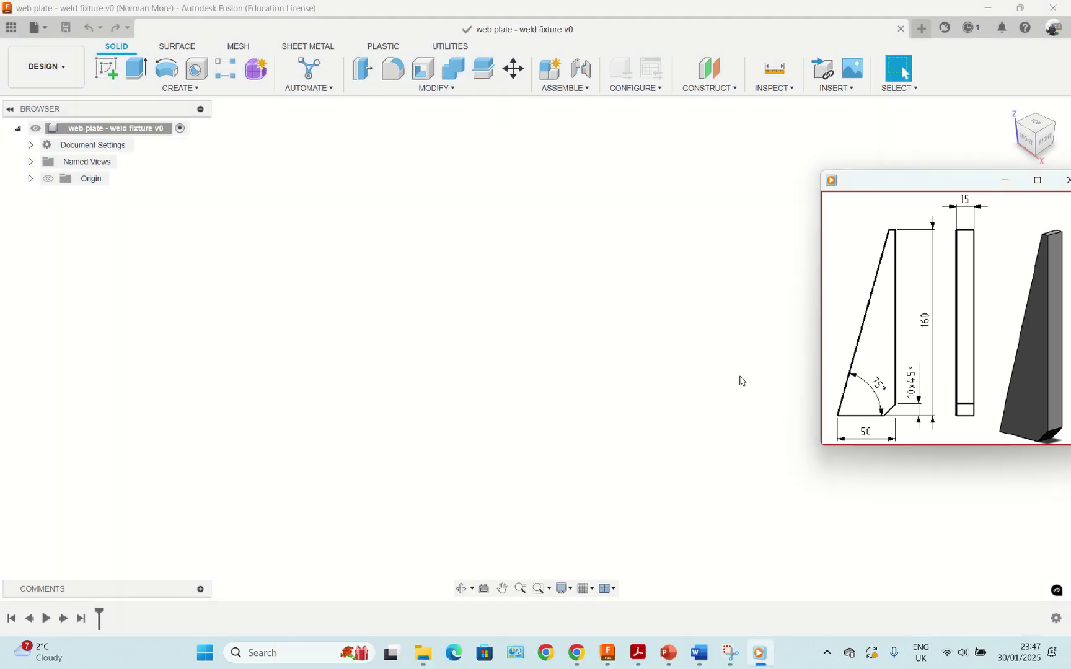
Step: Start a new sketch on the vertical YZ origin plane, facing the Right view
{"action": "left_click", "coordinate": [107, 69]}
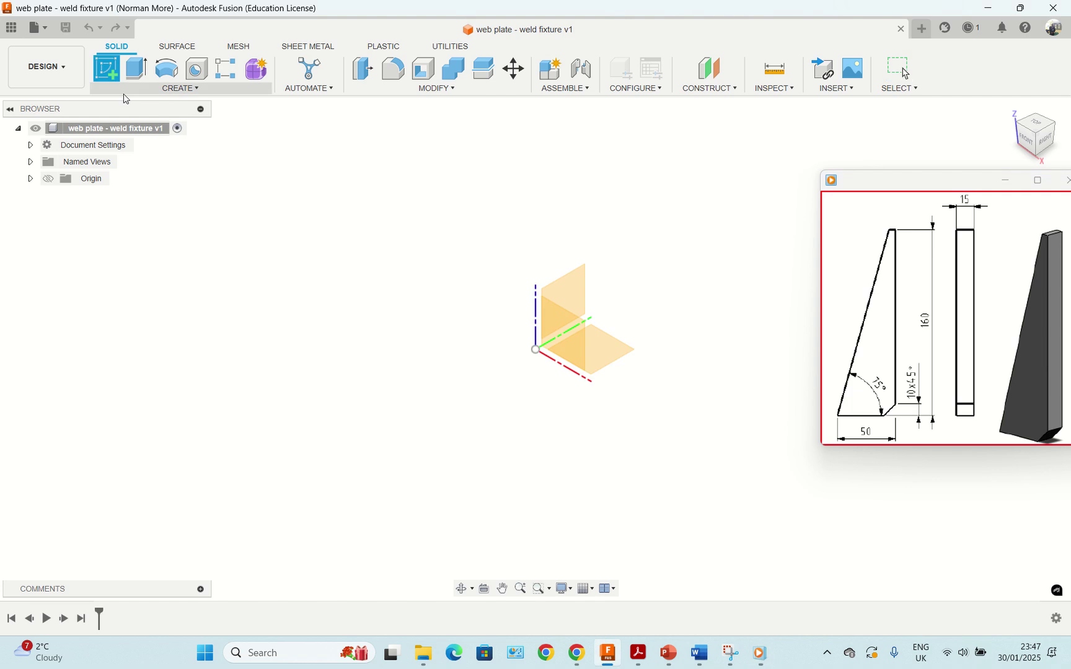
{"action": "left_click", "coordinate": [586, 307]}
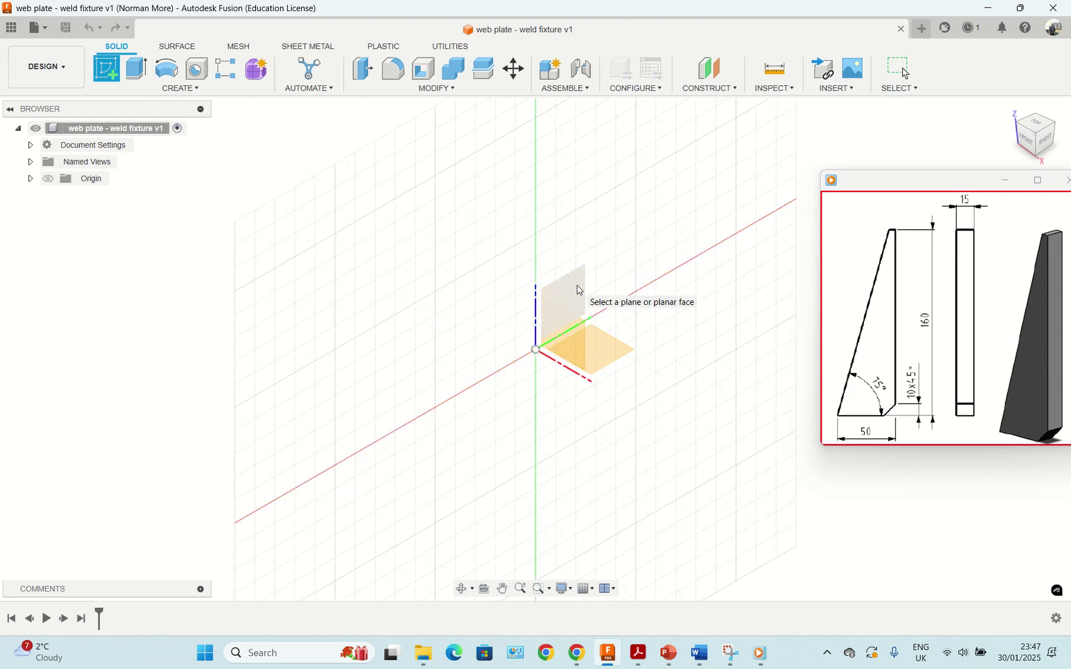
{"action": "middle_click_drag", "start_coordinate": [581, 299], "coordinate": [383, 336]}
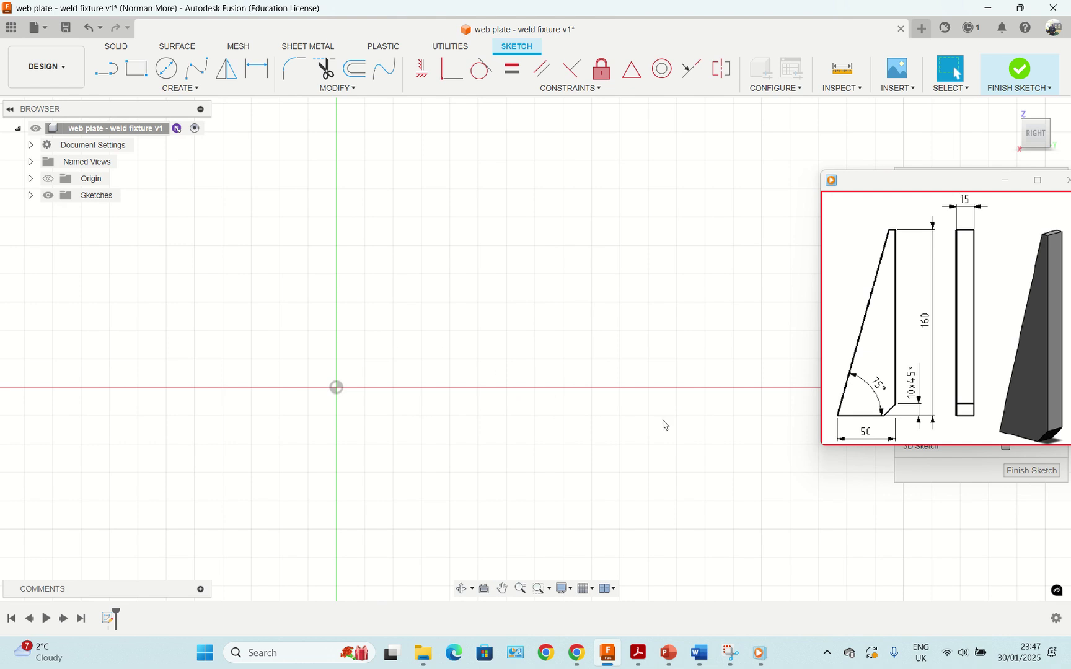
{"action": "mouse_move", "coordinate": [868, 429]}
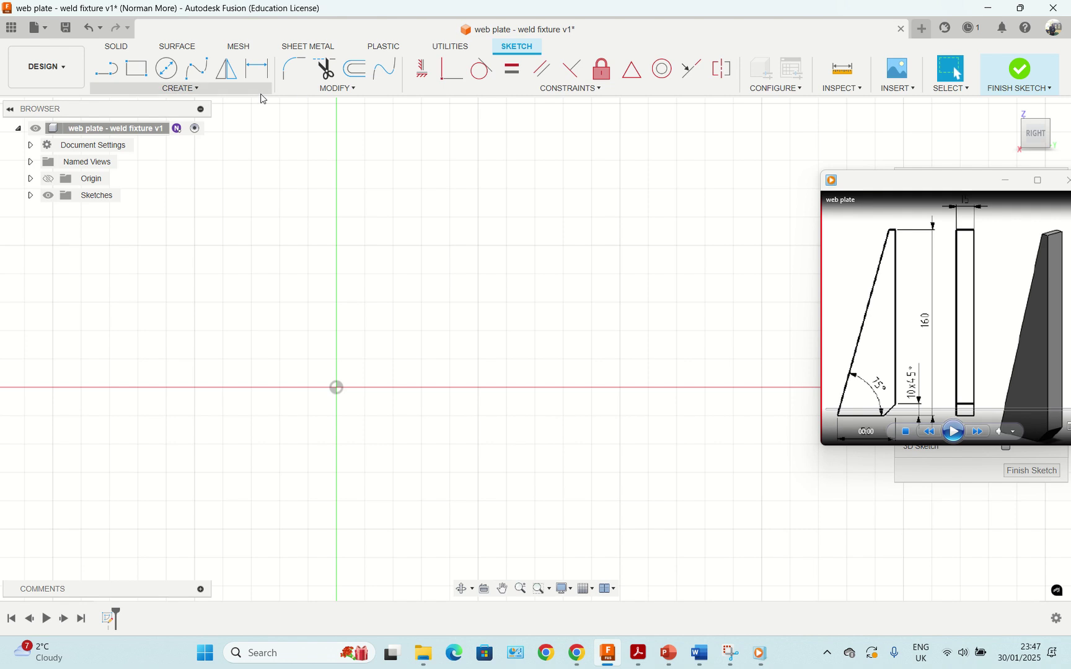
Step: Sketch a 160 mm vertical line upward from the origin
{"action": "left_click", "coordinate": [108, 70]}
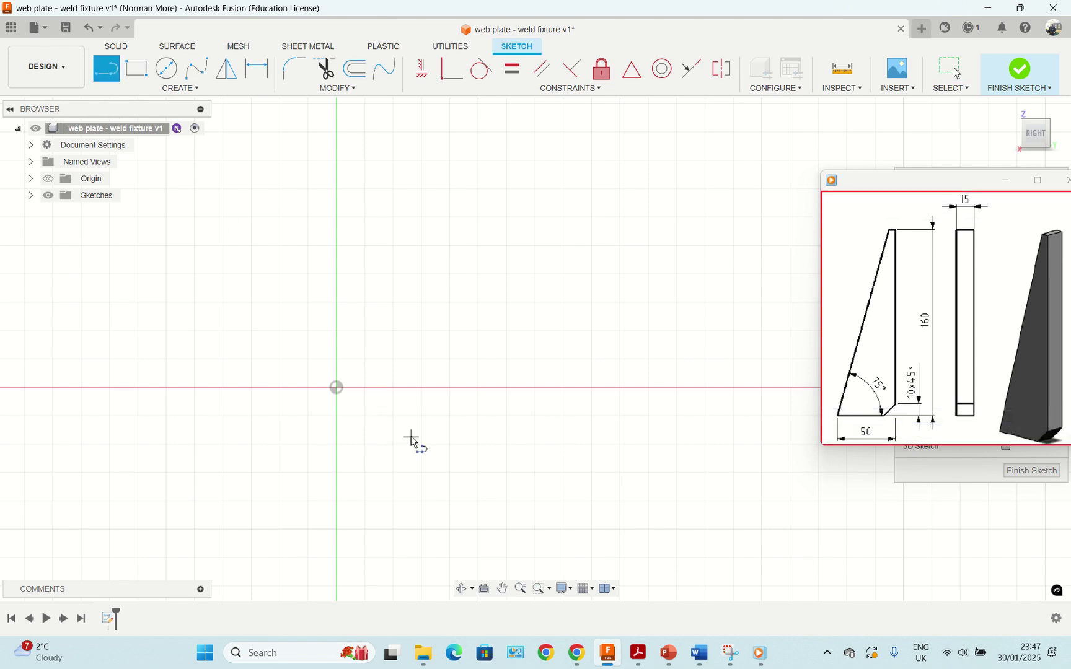
{"action": "left_click", "coordinate": [337, 388]}
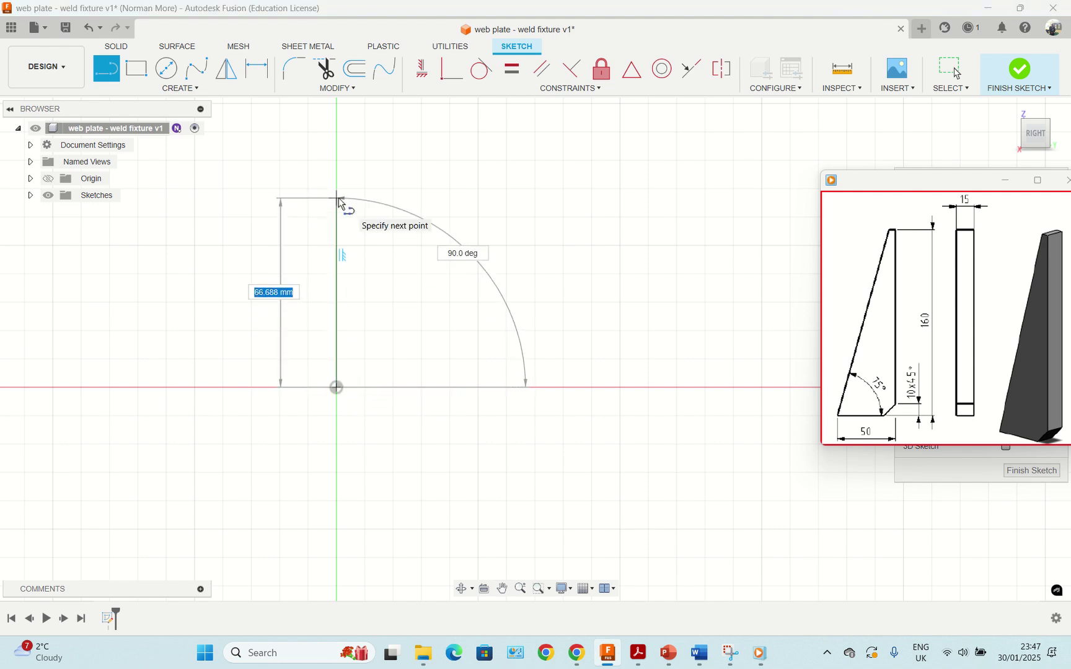
{"action": "type", "text": "160"}
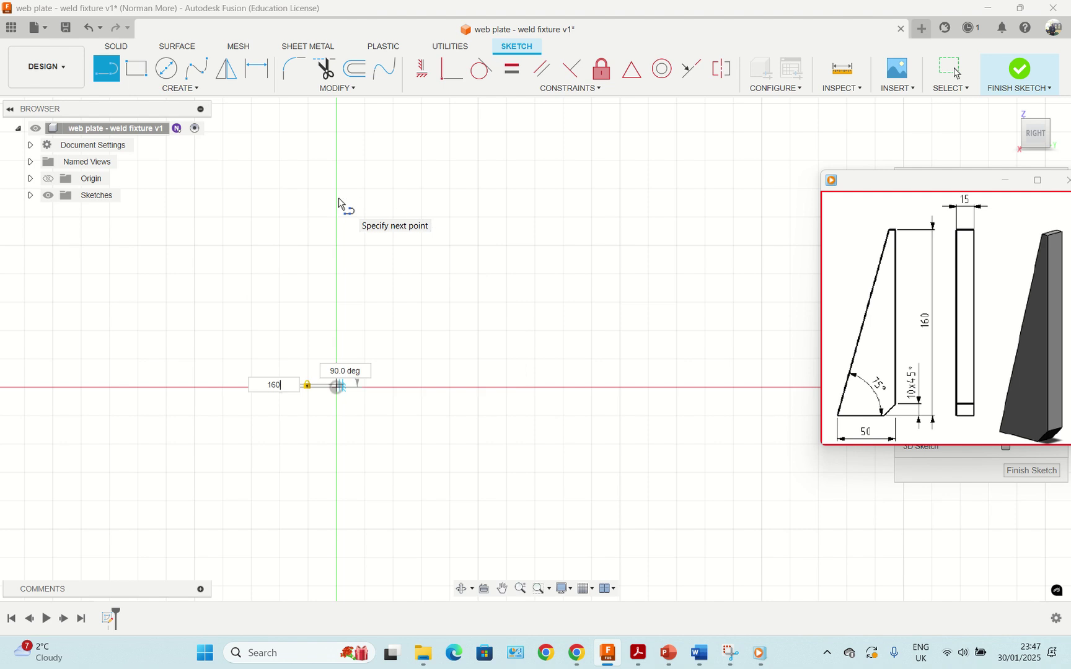
{"action": "key", "text": "Return"}
{"action": "key", "text": "Escape"}
Step: Sketch a 50 mm horizontal base line from the origin towards the negative side of the horizontal axis
{"action": "scroll", "coordinate": [417, 224], "scroll_direction": "down", "scroll_amount": 3}
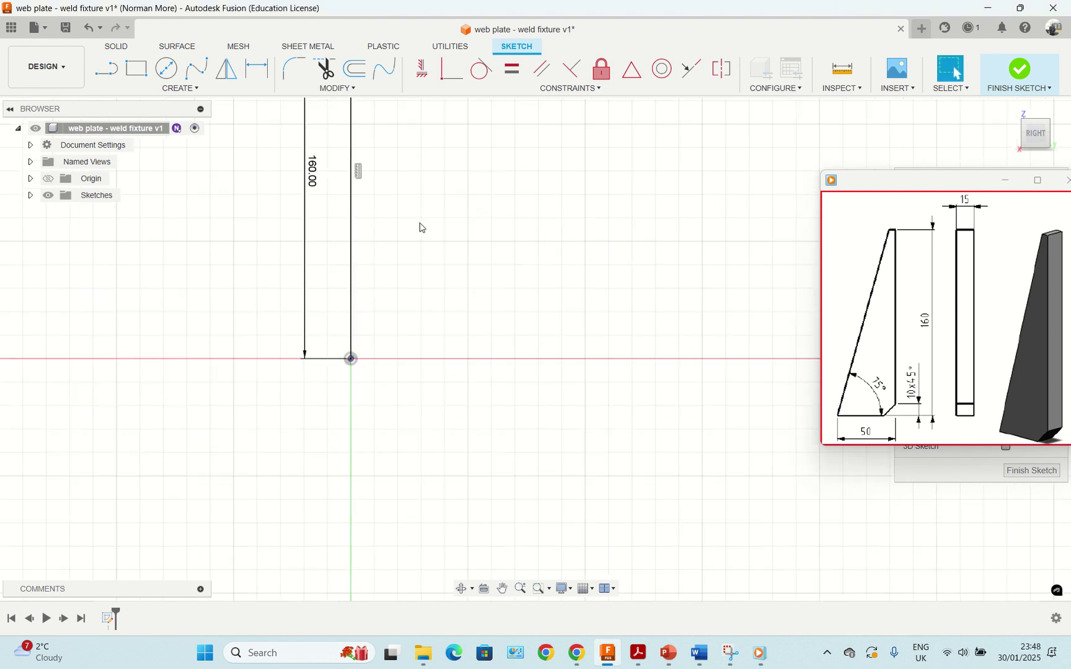
{"action": "middle_click_drag", "start_coordinate": [415, 221], "coordinate": [423, 288]}
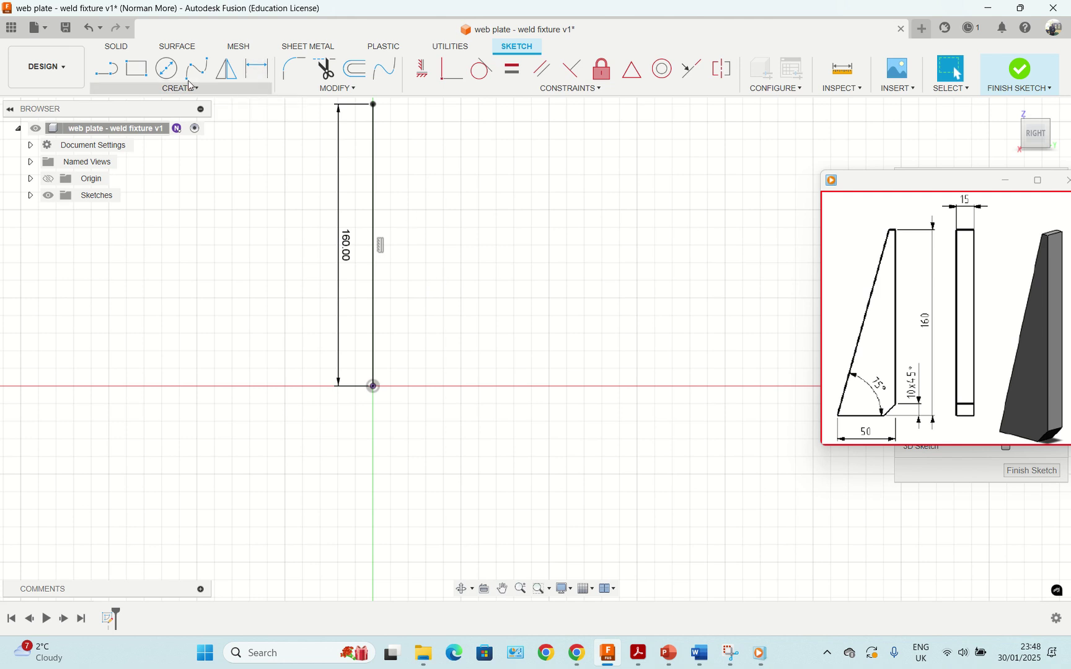
{"action": "left_click", "coordinate": [105, 77]}
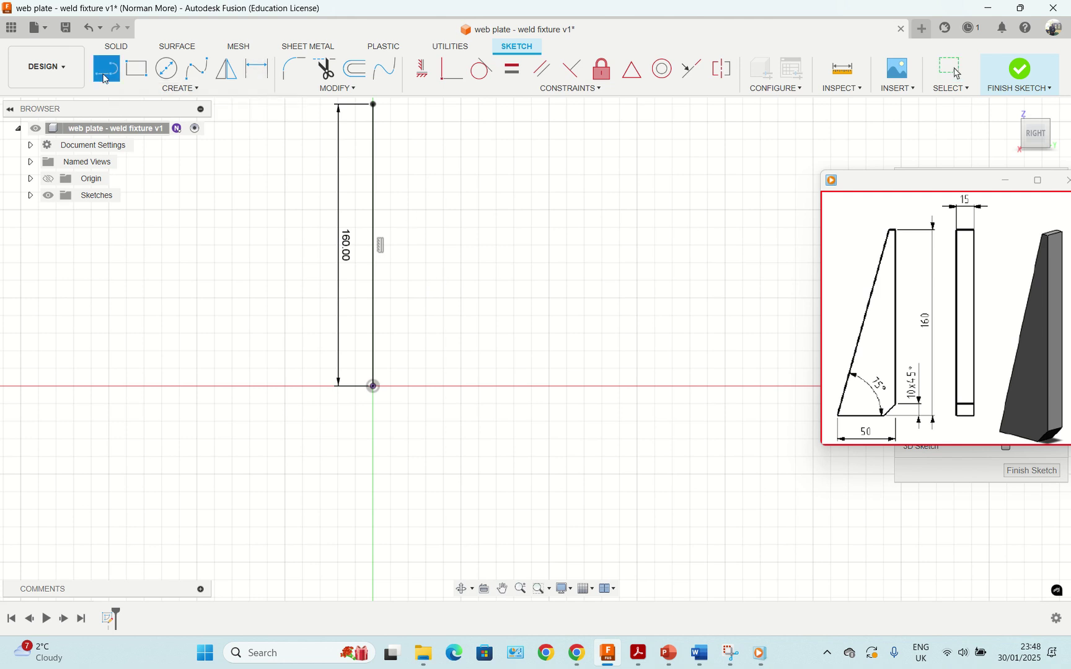
{"action": "left_click", "coordinate": [373, 387]}
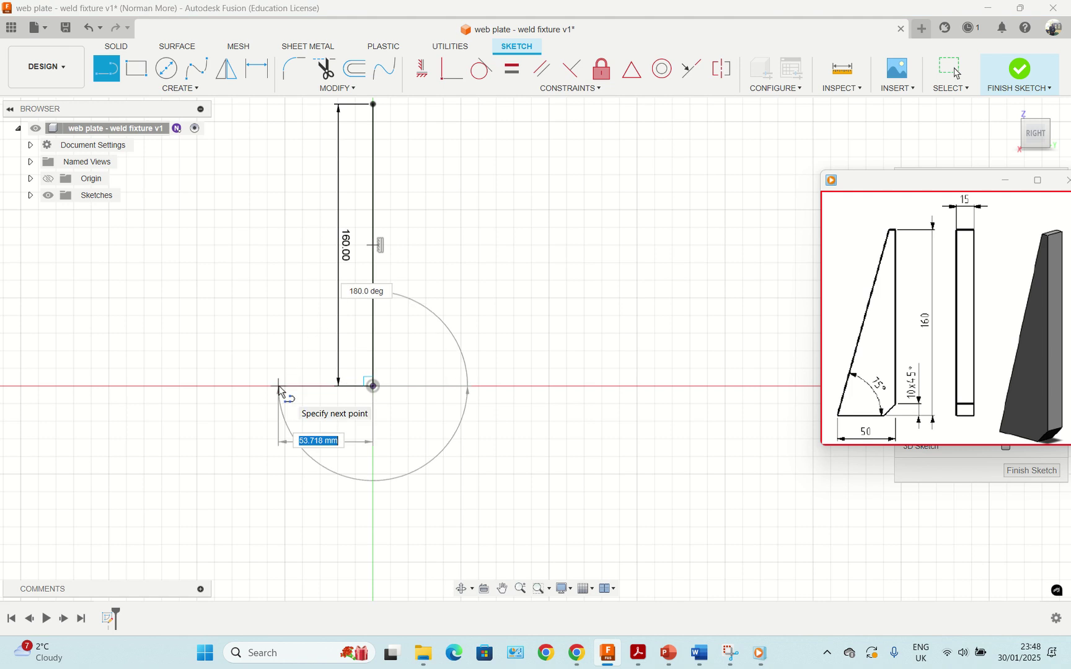
{"action": "type", "text": "50"}
{"action": "key", "text": "Return"}
{"action": "key", "text": "Escape"}
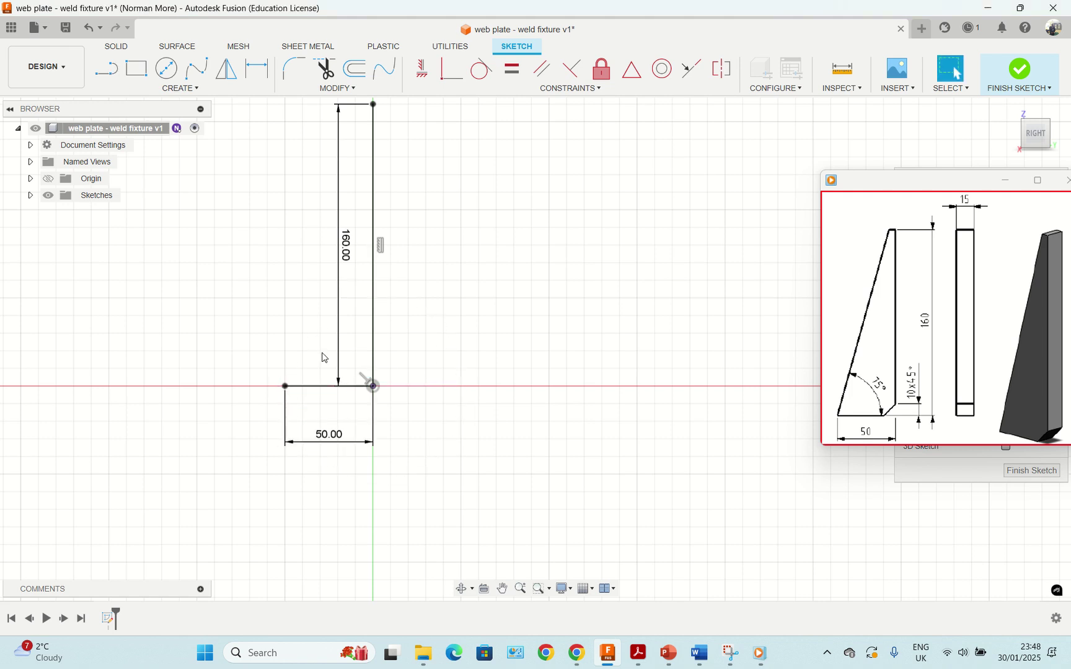
{"action": "middle_click_drag", "start_coordinate": [444, 332], "coordinate": [426, 382]}
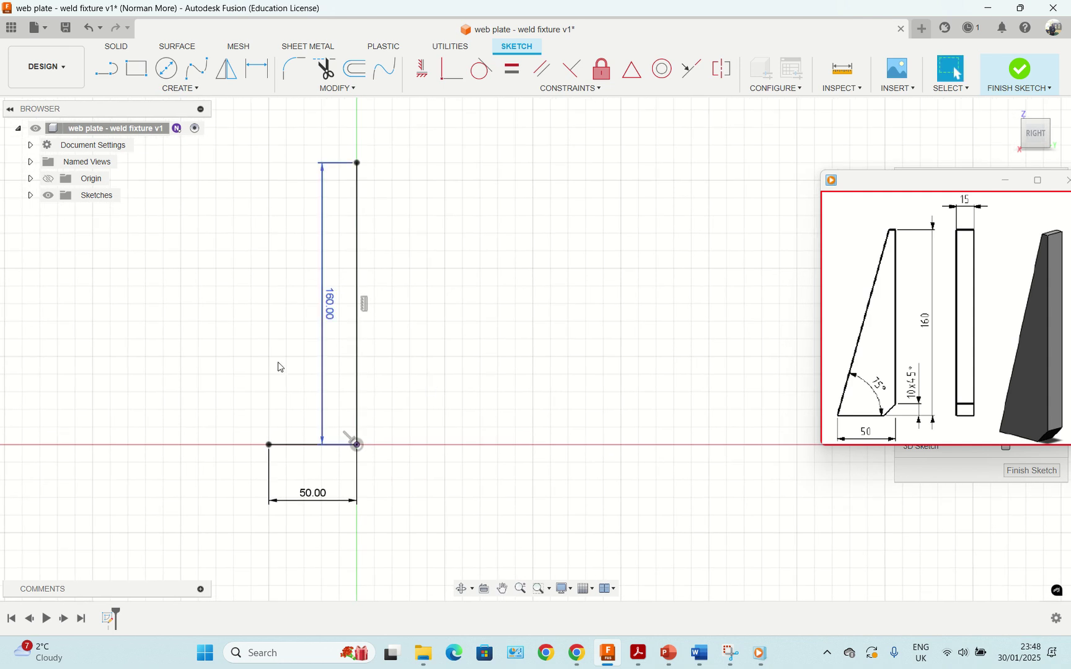
{"action": "left_click", "coordinate": [106, 69]}
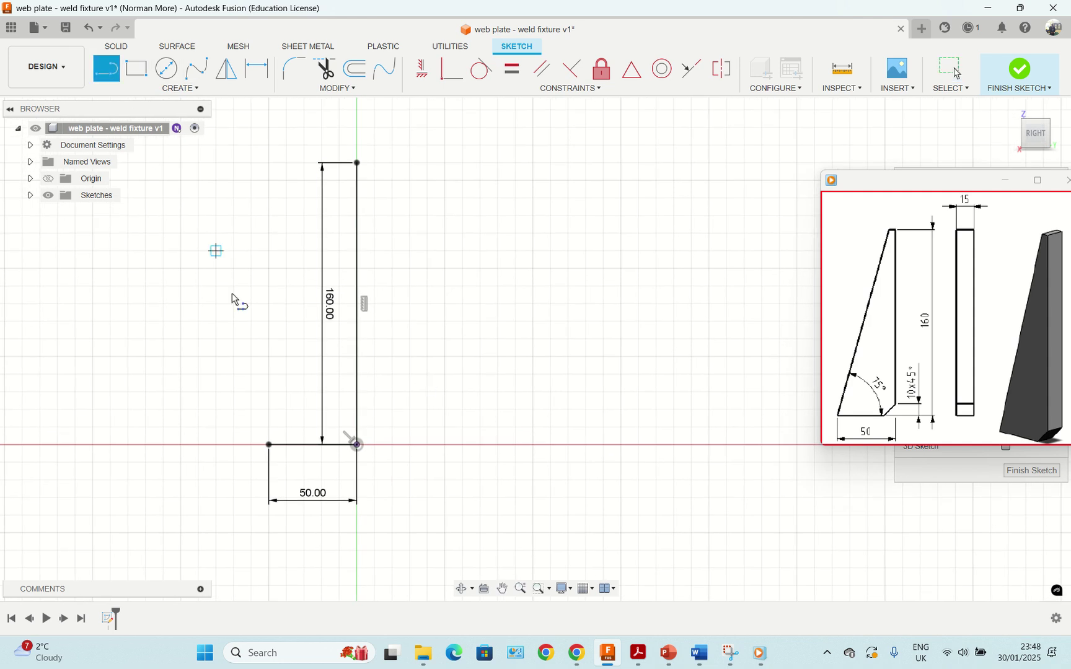
{"action": "left_click", "coordinate": [269, 444]}
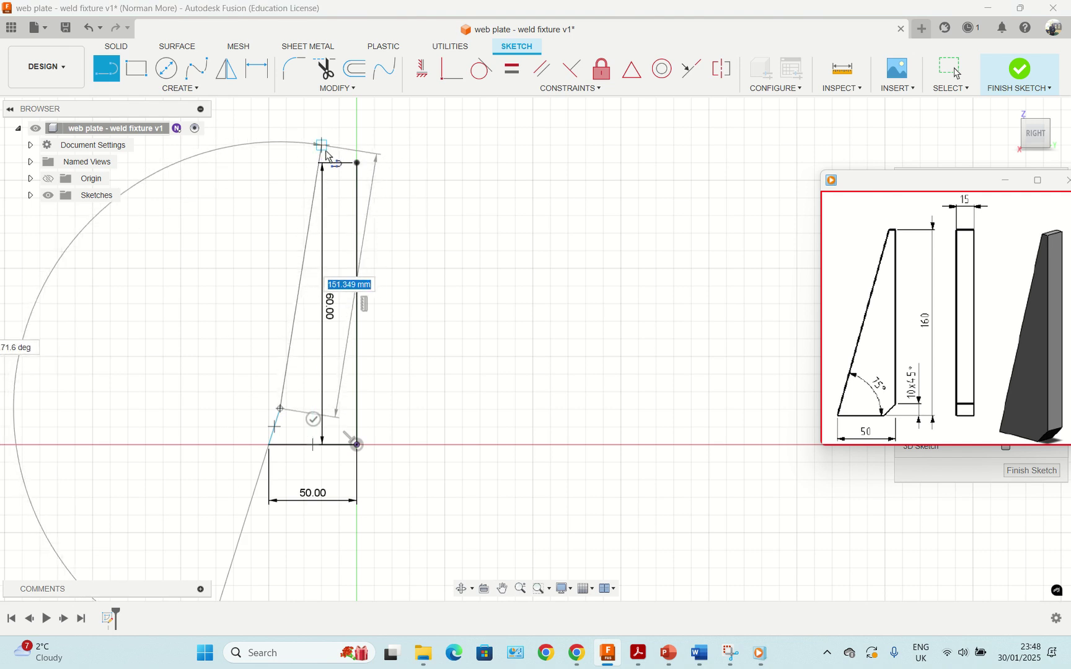
{"action": "key", "text": "Escape"}
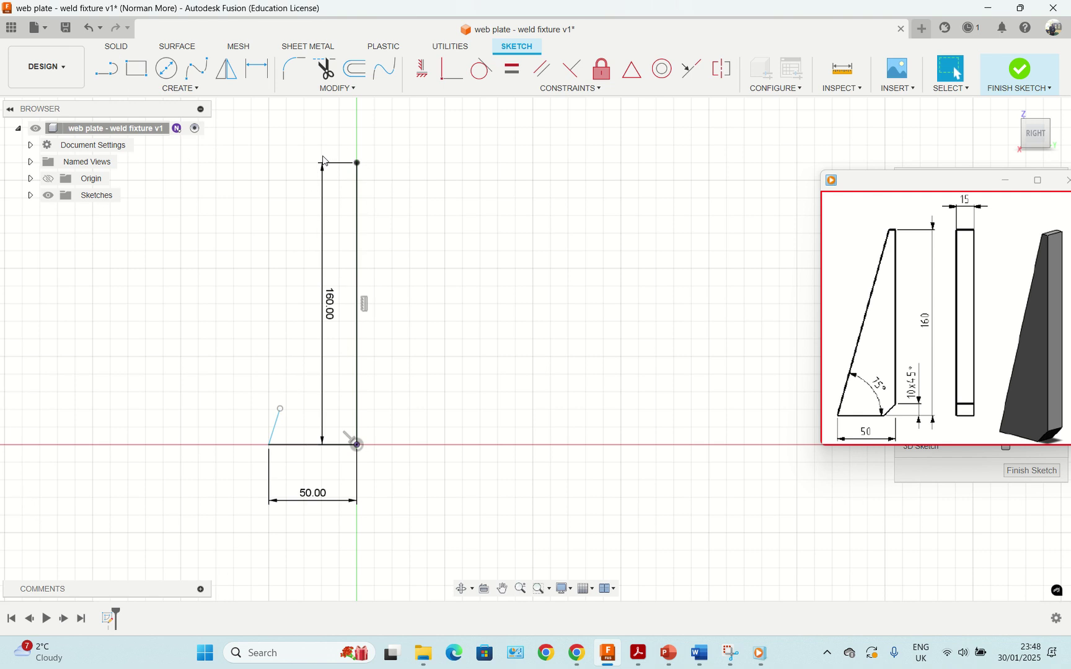
{"action": "left_click", "coordinate": [280, 416]}
{"action": "key", "text": "Delete"}
Step: Sketch a slanted line at about 77° from the base's free end past the vertical line's height, and move the 160 mm dimension outside the profile
{"action": "left_click", "coordinate": [104, 69]}
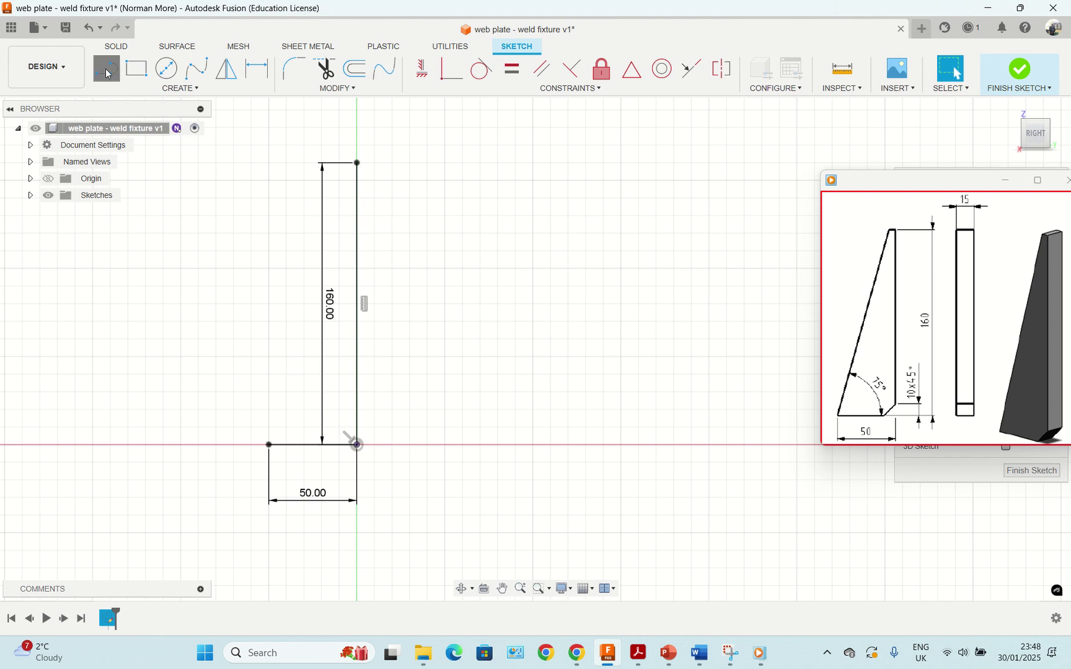
{"action": "left_click", "coordinate": [269, 445]}
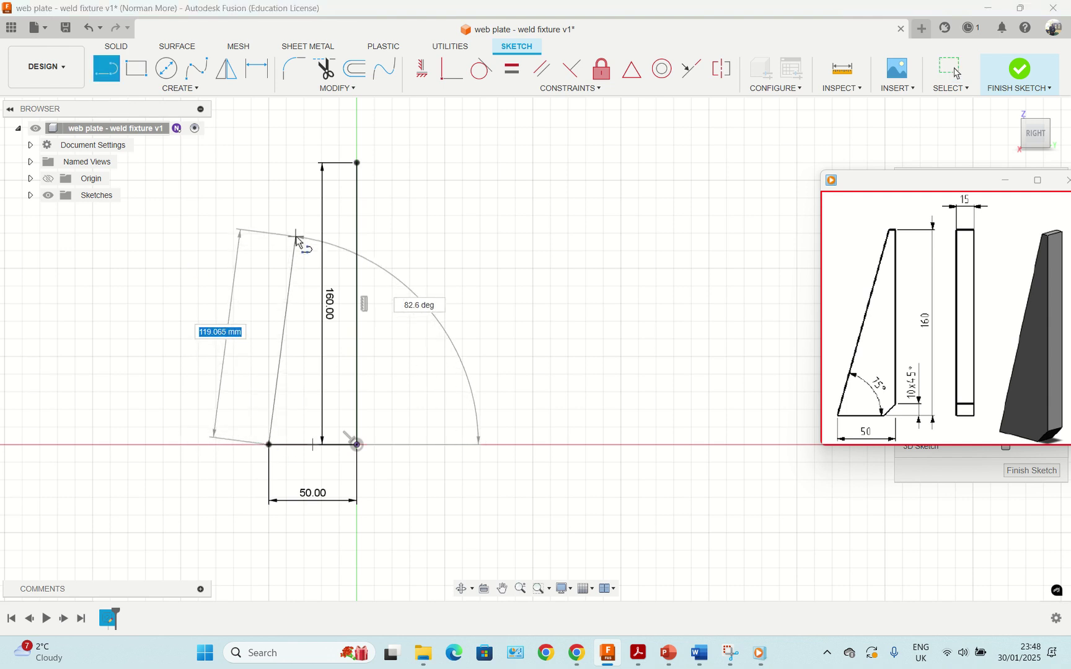
{"action": "left_click", "coordinate": [339, 145]}
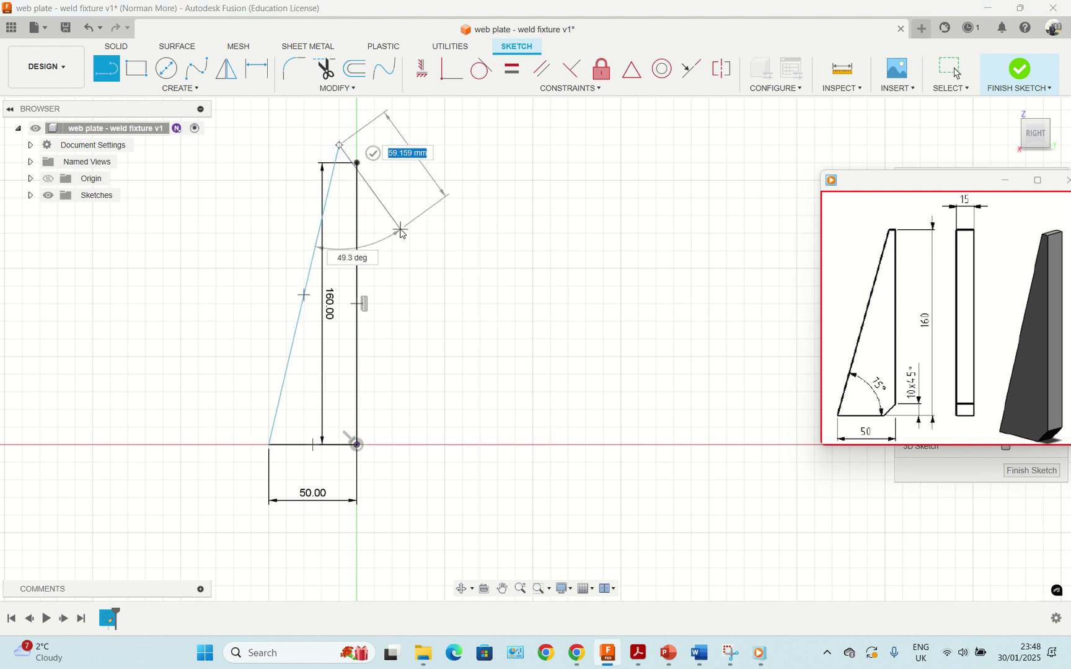
{"action": "key", "text": "Escape"}
{"action": "scroll", "coordinate": [390, 226], "scroll_direction": "up", "scroll_amount": 1}
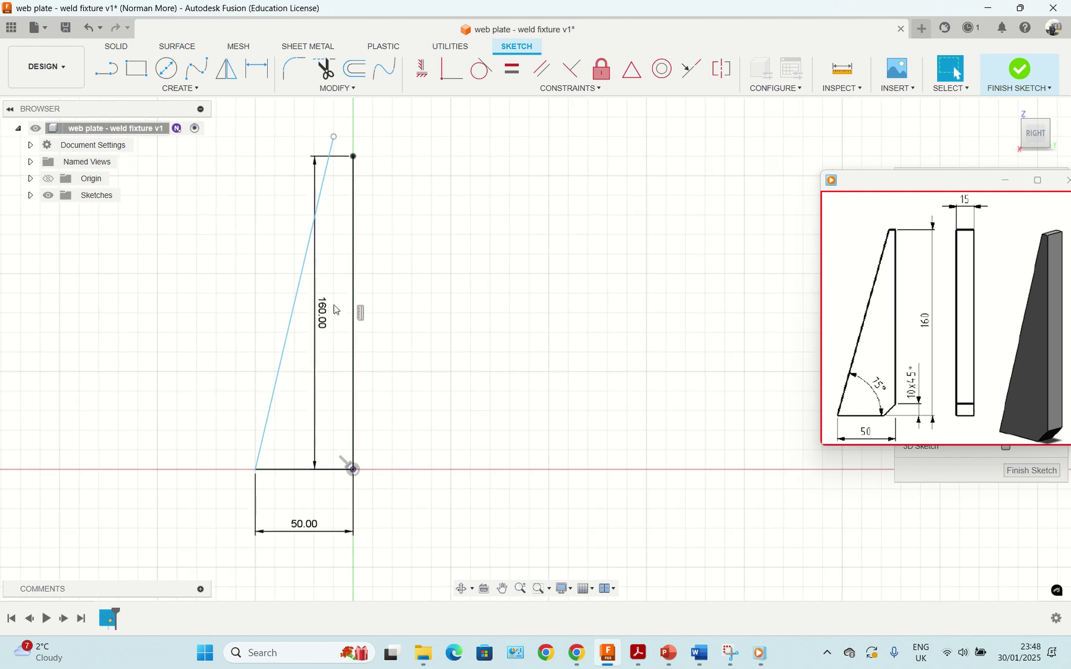
{"action": "left_click_drag", "start_coordinate": [324, 311], "coordinate": [404, 313]}
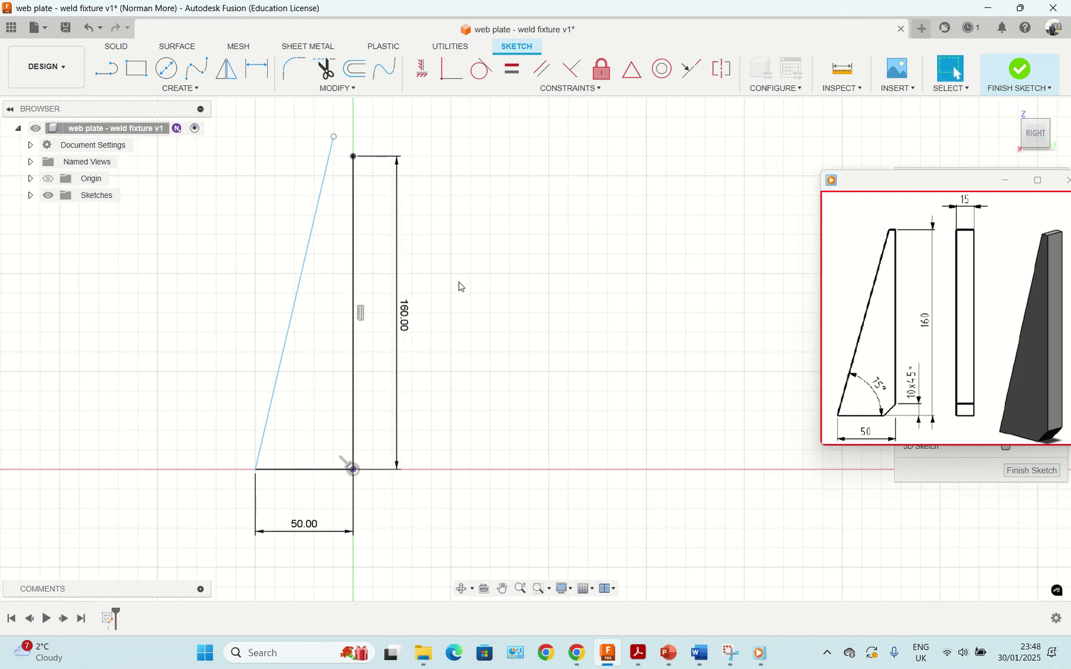
Step: Dimension the angle between the slanted line and the base line as 75°
{"action": "middle_click_drag", "start_coordinate": [462, 257], "coordinate": [454, 282]}
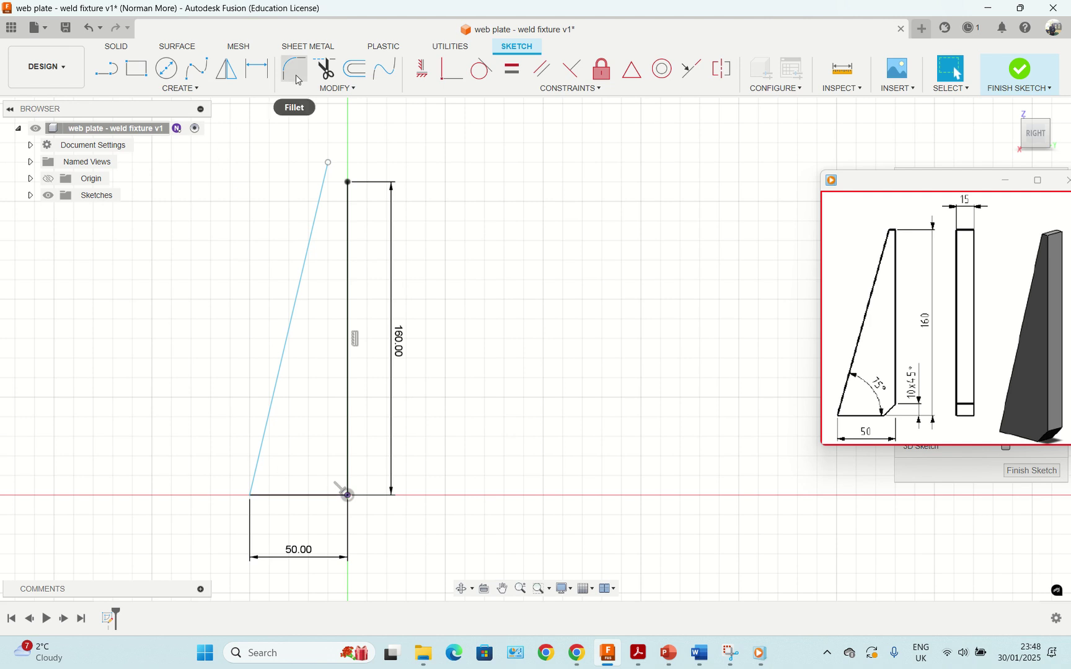
{"action": "left_click", "coordinate": [263, 75]}
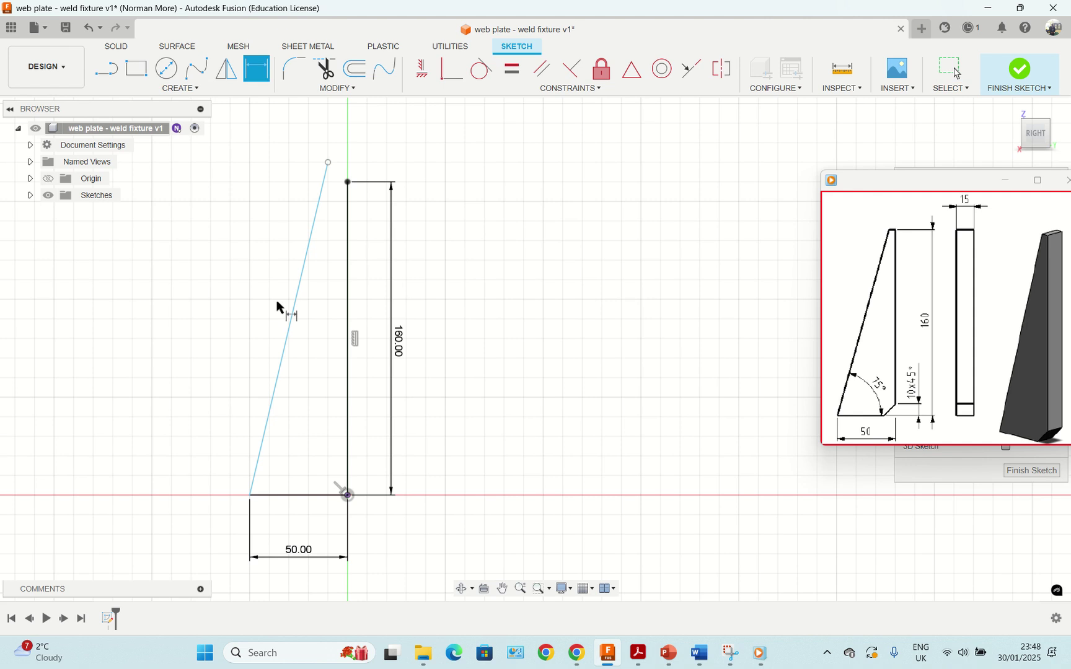
{"action": "left_click", "coordinate": [264, 437]}
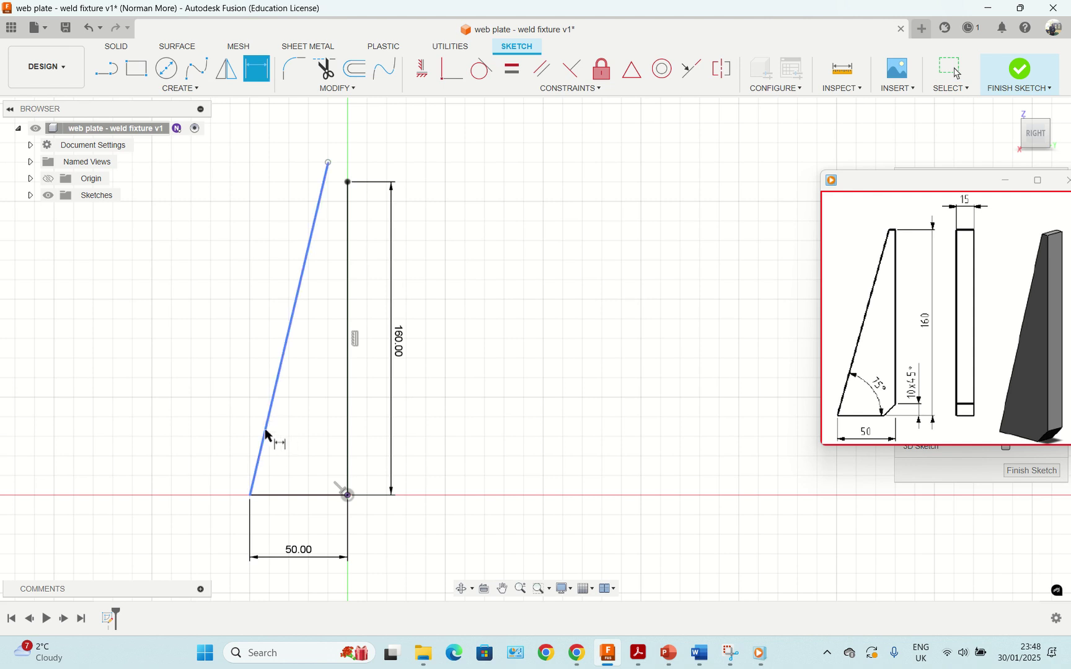
{"action": "left_click", "coordinate": [295, 498]}
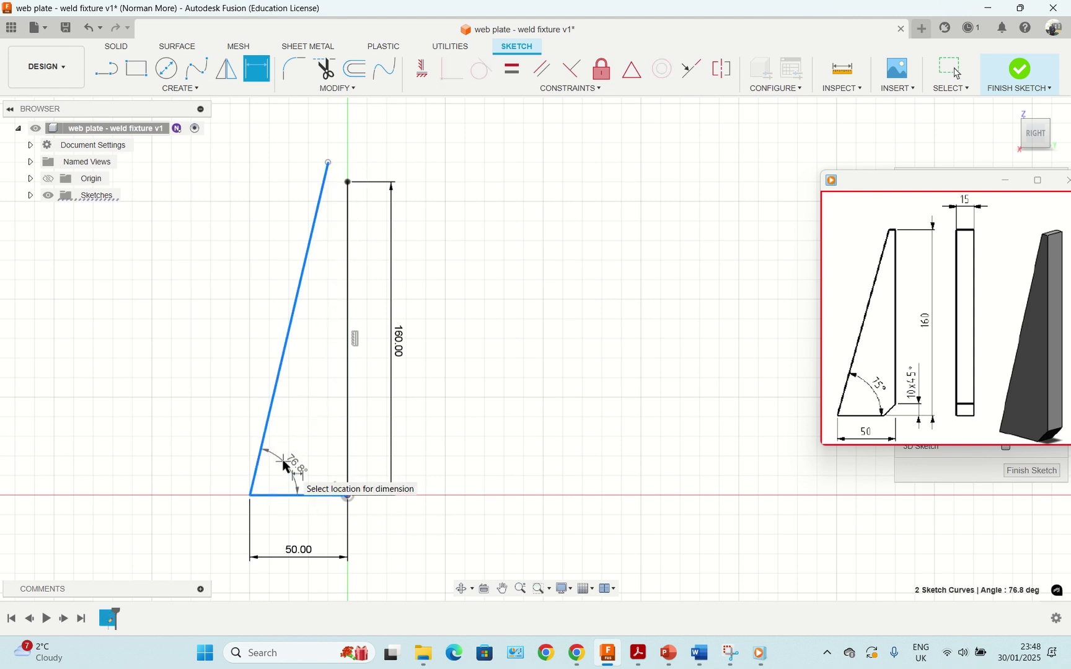
{"action": "left_click", "coordinate": [286, 462]}
{"action": "type", "text": "75"}
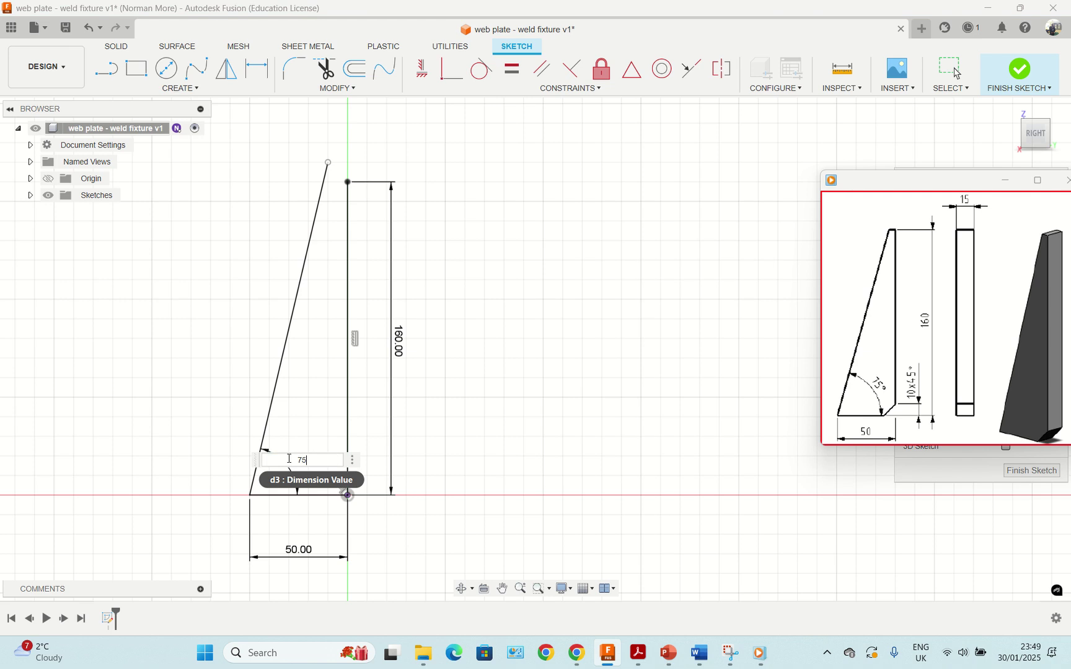
{"action": "key", "text": "Return"}
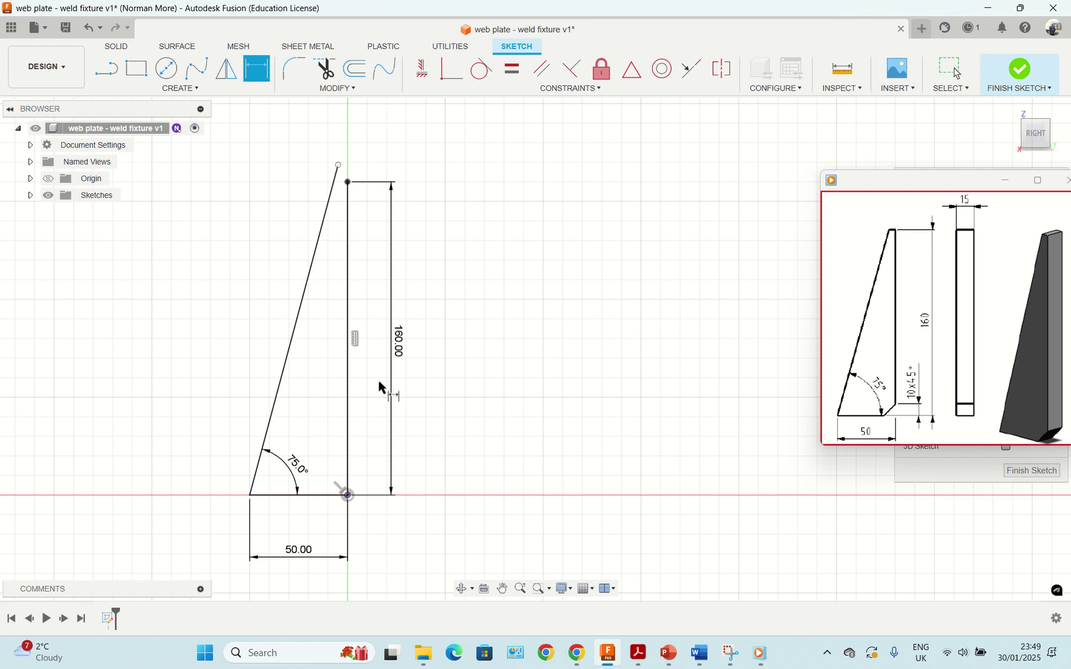
{"action": "middle_click_drag", "start_coordinate": [418, 306], "coordinate": [350, 347]}
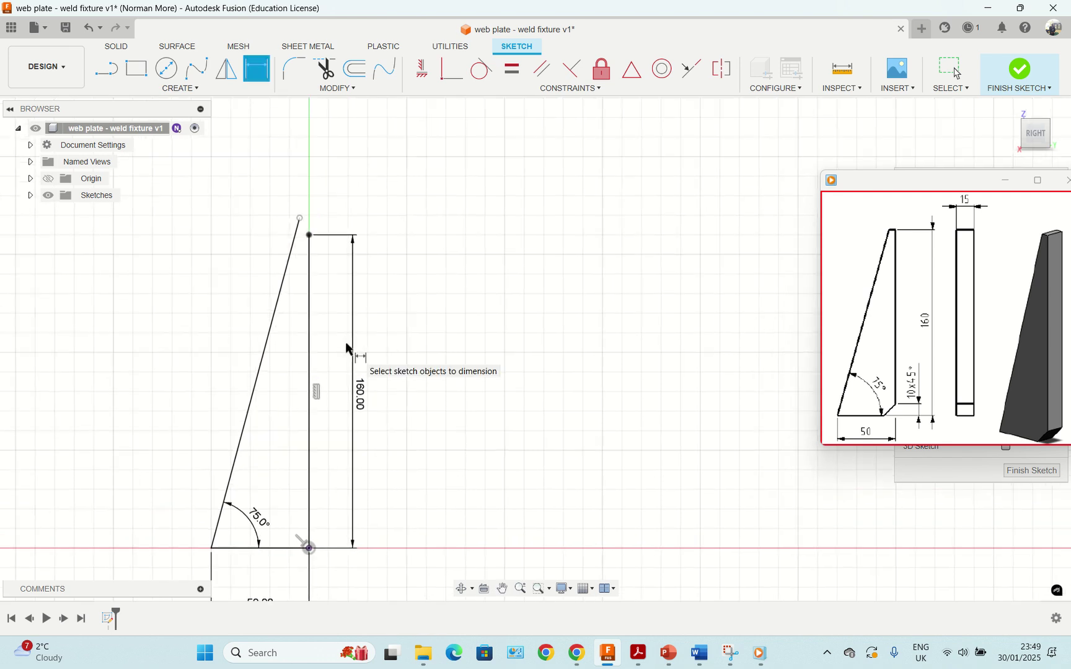
{"action": "key", "text": "Escape"}
Step: Sketch a horizontal line about 13 mm long from the vertical line's upper end across the slanted line, and trim both overhanging ends
{"action": "left_click", "coordinate": [110, 69]}
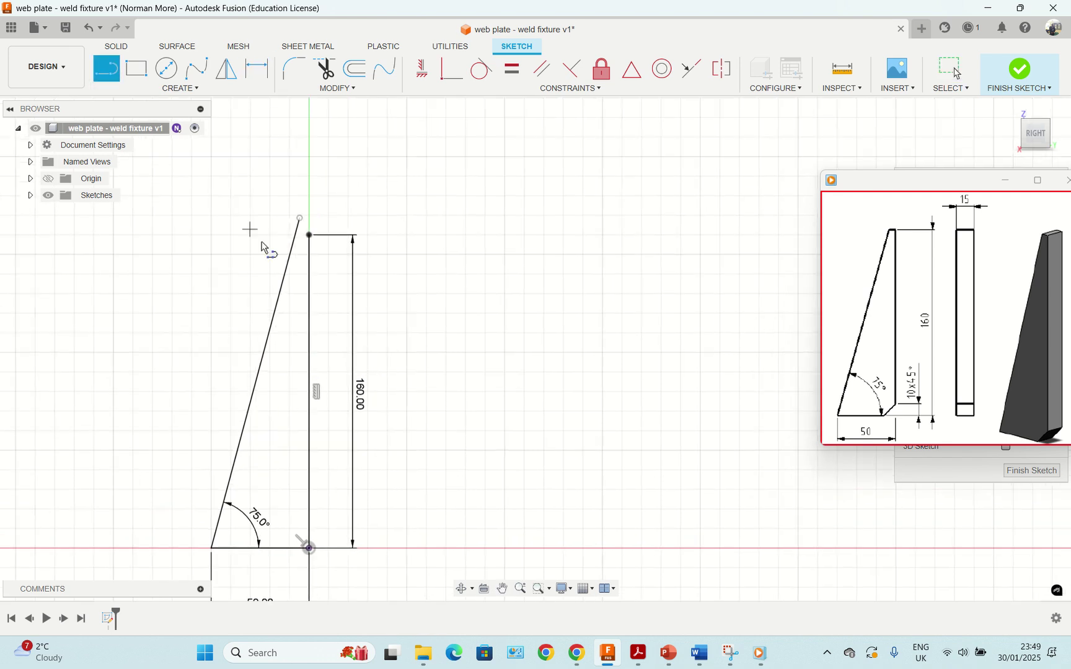
{"action": "left_click", "coordinate": [309, 236]}
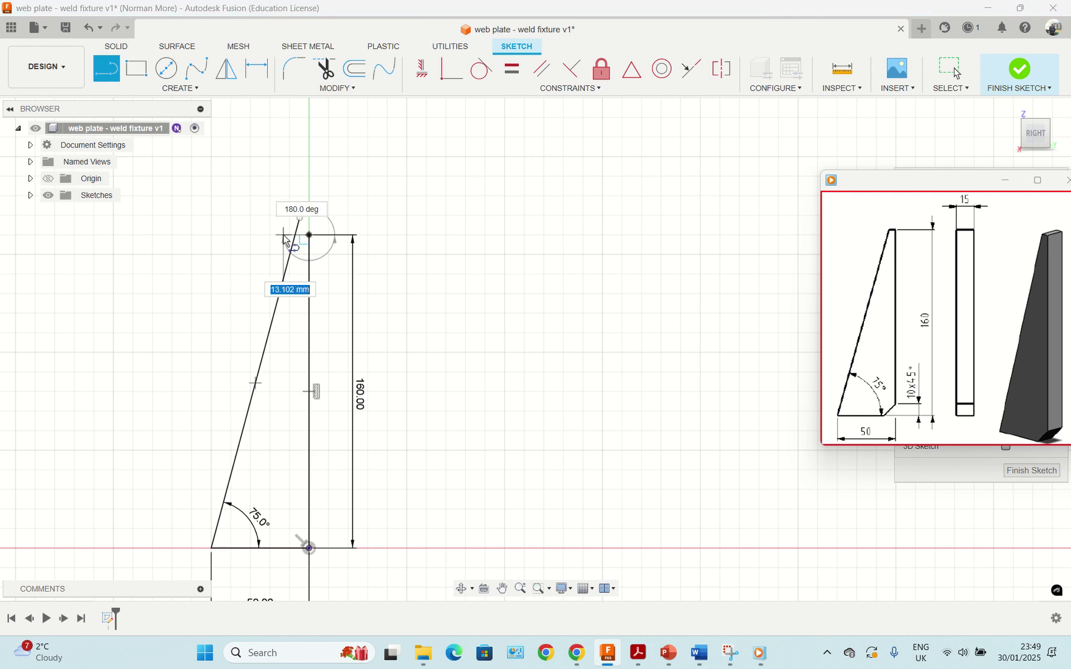
{"action": "left_click", "coordinate": [284, 236]}
{"action": "key", "text": "Escape"}
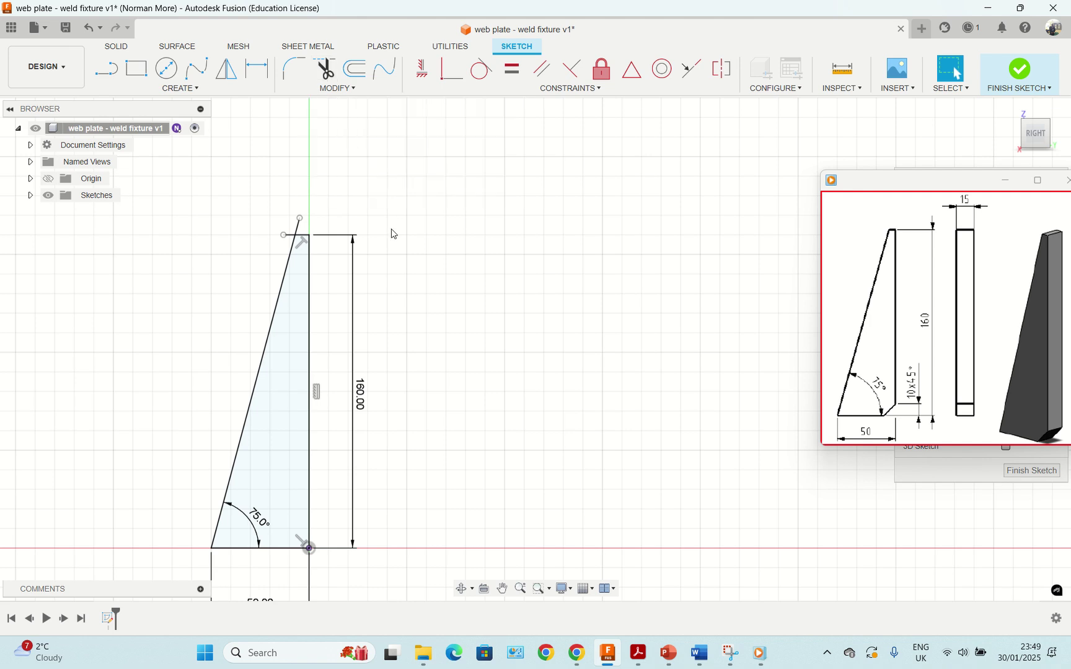
{"action": "key", "text": "t"}
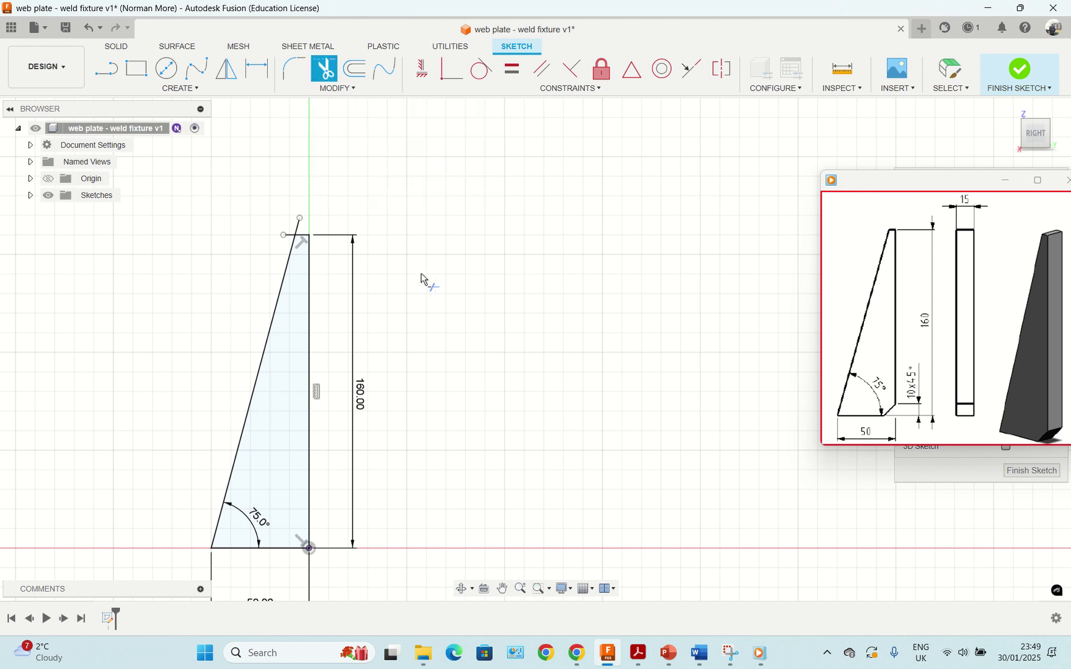
{"action": "left_click", "coordinate": [298, 229]}
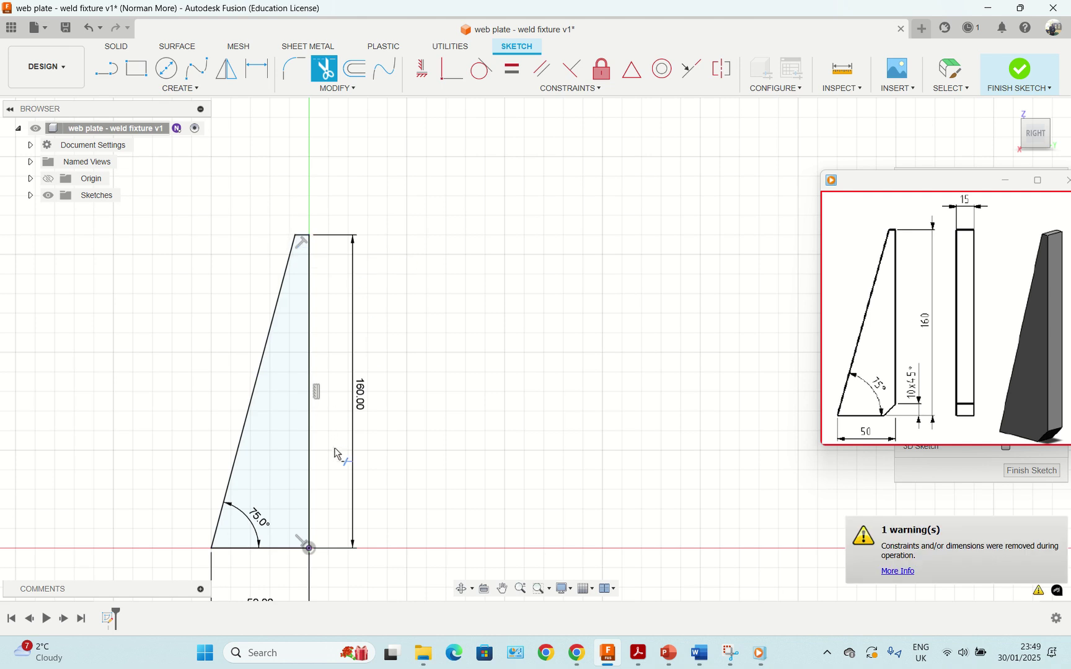
Step: Add a 10 mm equal distance sketch chamfer between the vertical line and the base line at the origin corner
{"action": "middle_click_drag", "start_coordinate": [338, 448], "coordinate": [369, 317]}
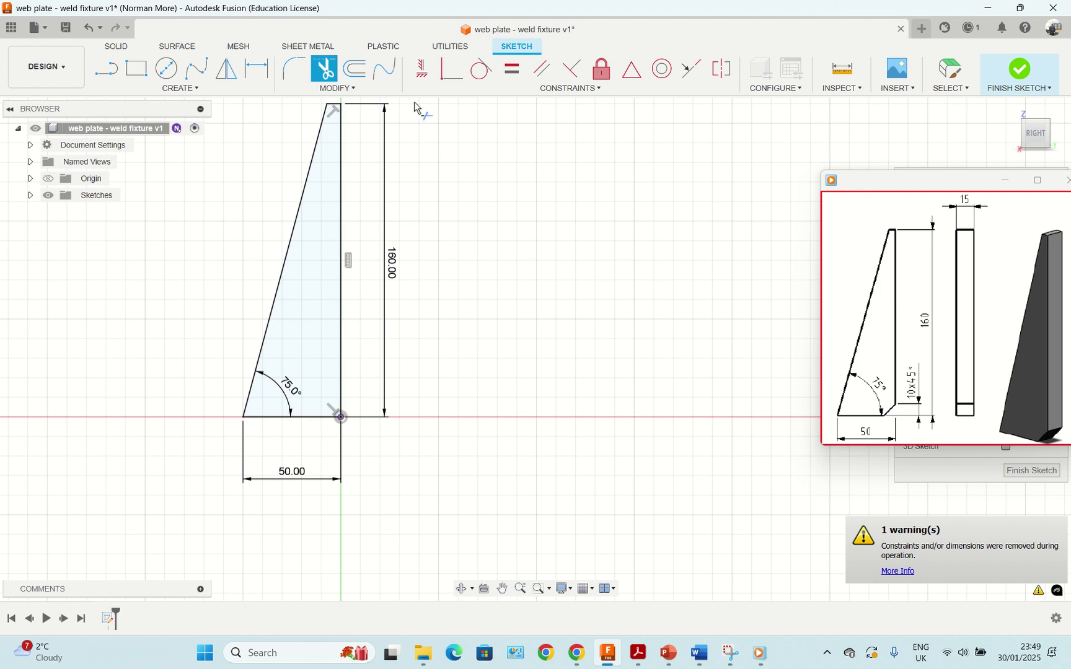
{"action": "left_click", "coordinate": [339, 88]}
{"action": "mouse_move", "coordinate": [339, 117]}
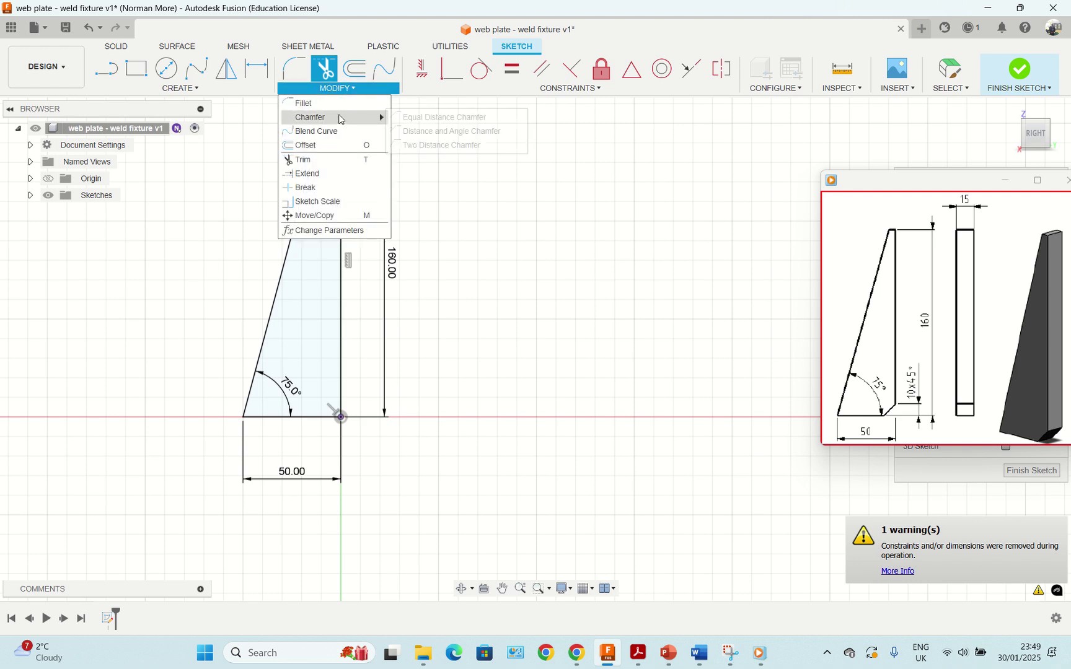
{"action": "left_click", "coordinate": [430, 123]}
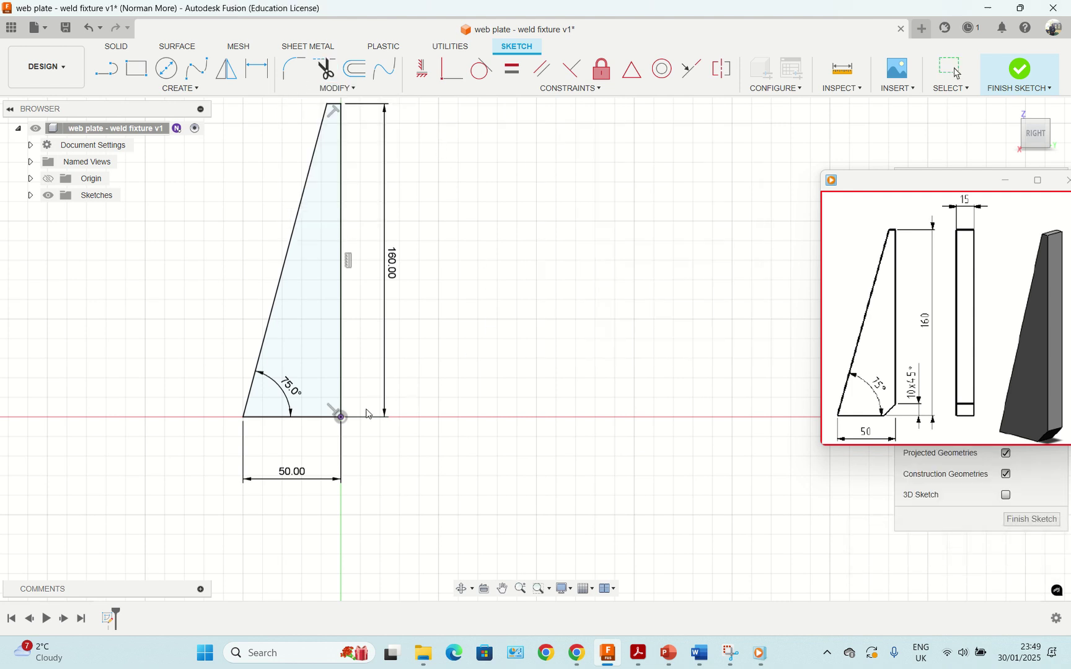
{"action": "left_click", "coordinate": [341, 400]}
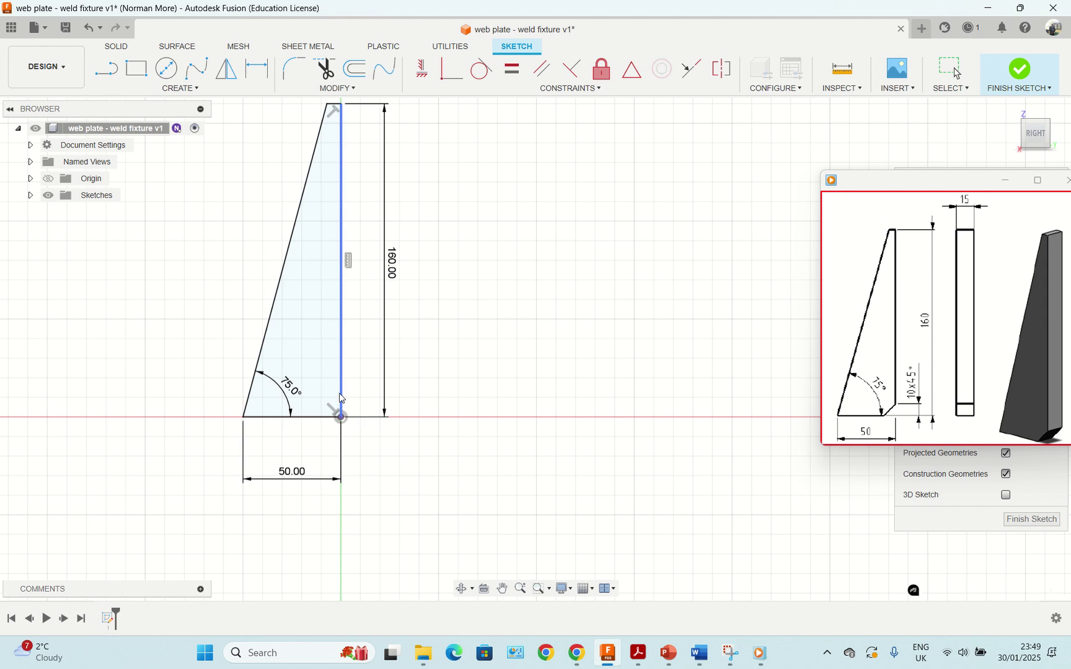
{"action": "left_click", "coordinate": [316, 418]}
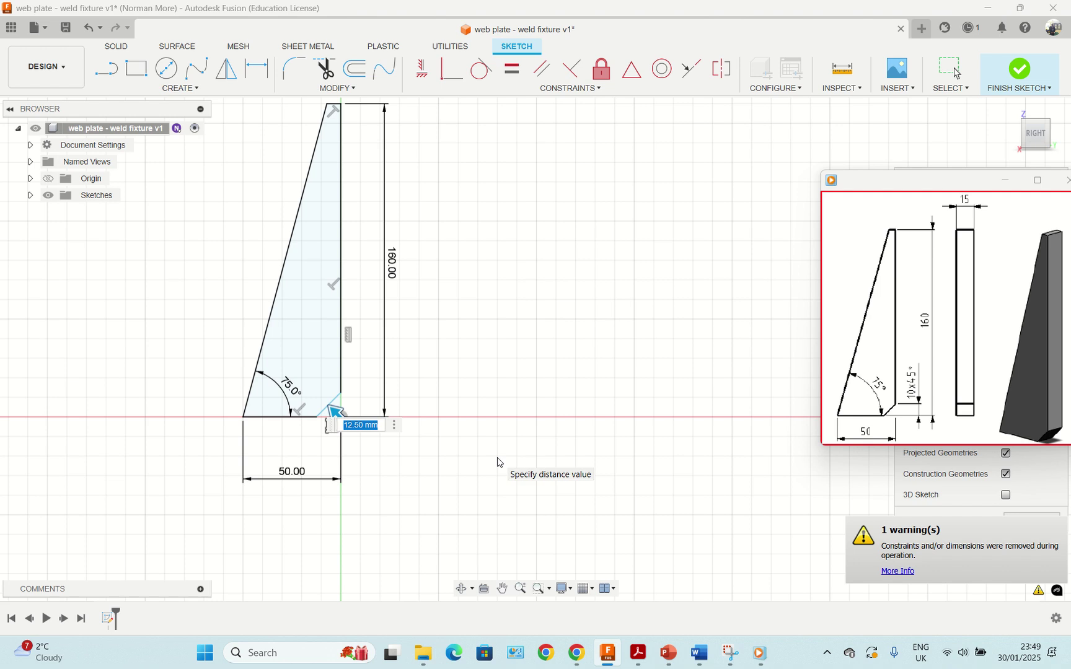
{"action": "type", "text": "10"}
{"action": "key", "text": "Return"}
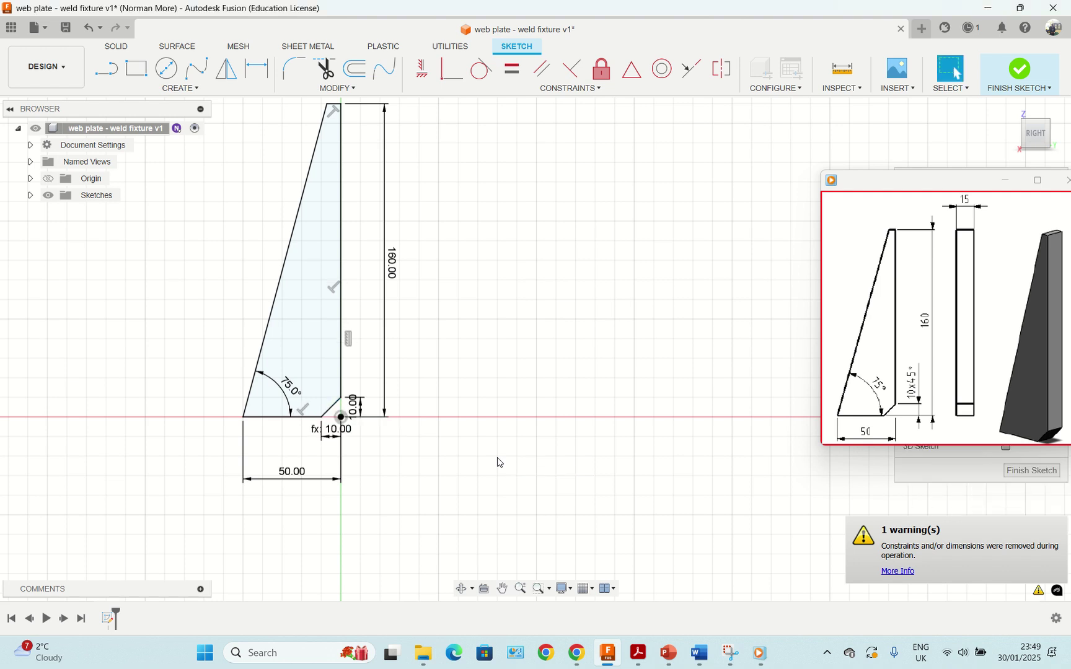
Step: Extrude the chamfered side profile 15 mm into a solid plate
{"action": "mouse_move", "coordinate": [438, 316]}
{"action": "middle_mouse_down"}
{"action": "mouse_move", "coordinate": [433, 327]}
{"action": "mouse_move", "coordinate": [467, 390]}
{"action": "middle_mouse_up"}
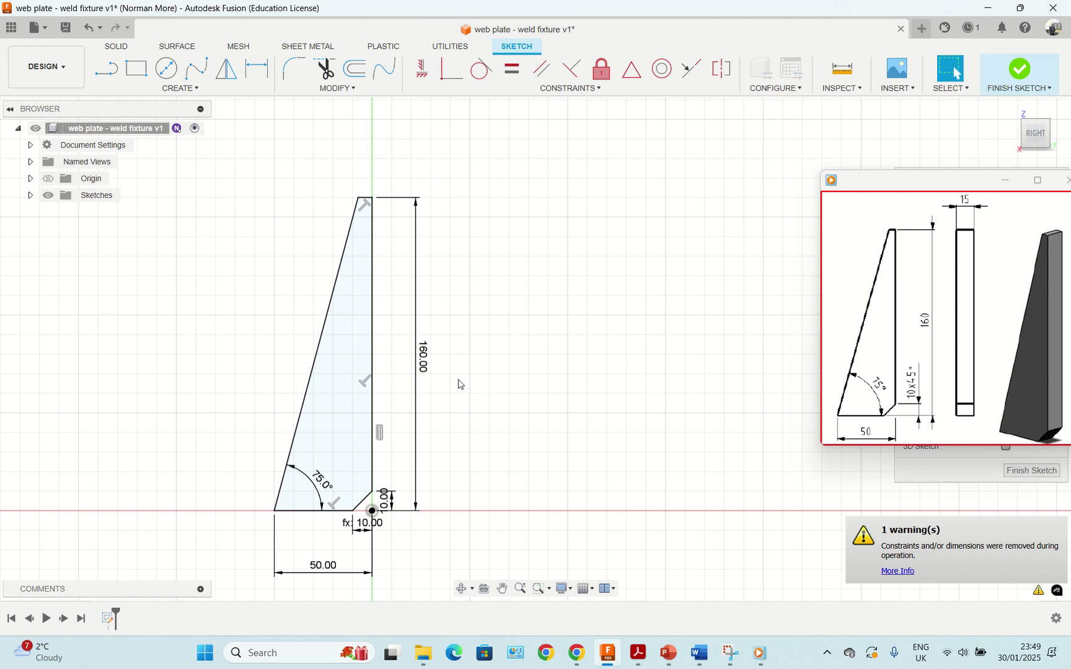
{"action": "key", "text": "e"}
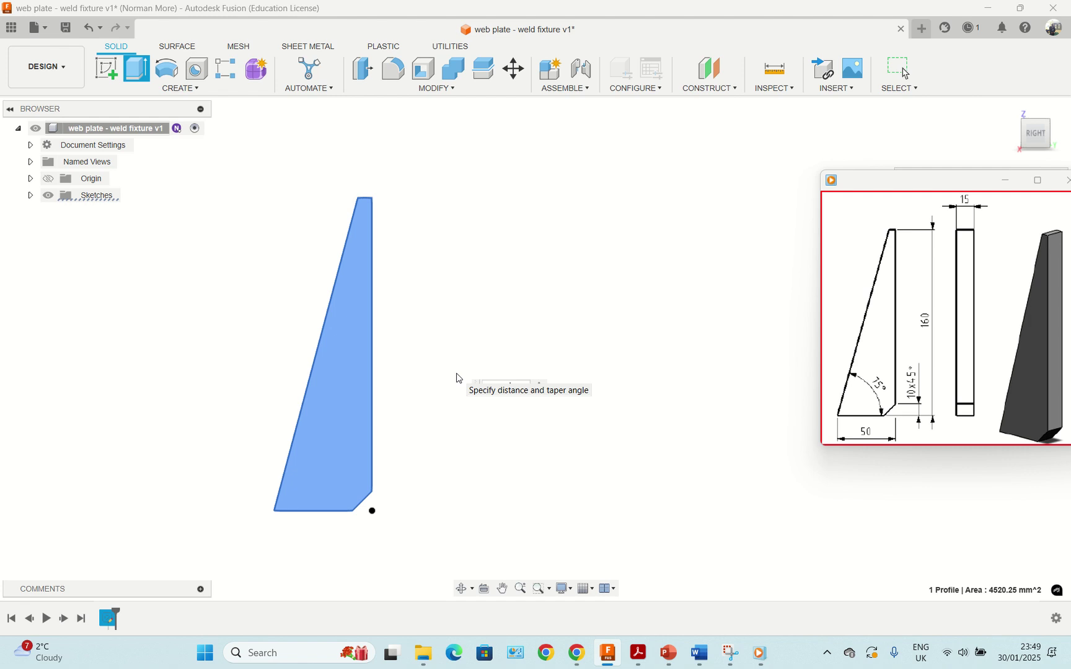
{"action": "type", "text": "15"}
{"action": "key", "text": "Return"}
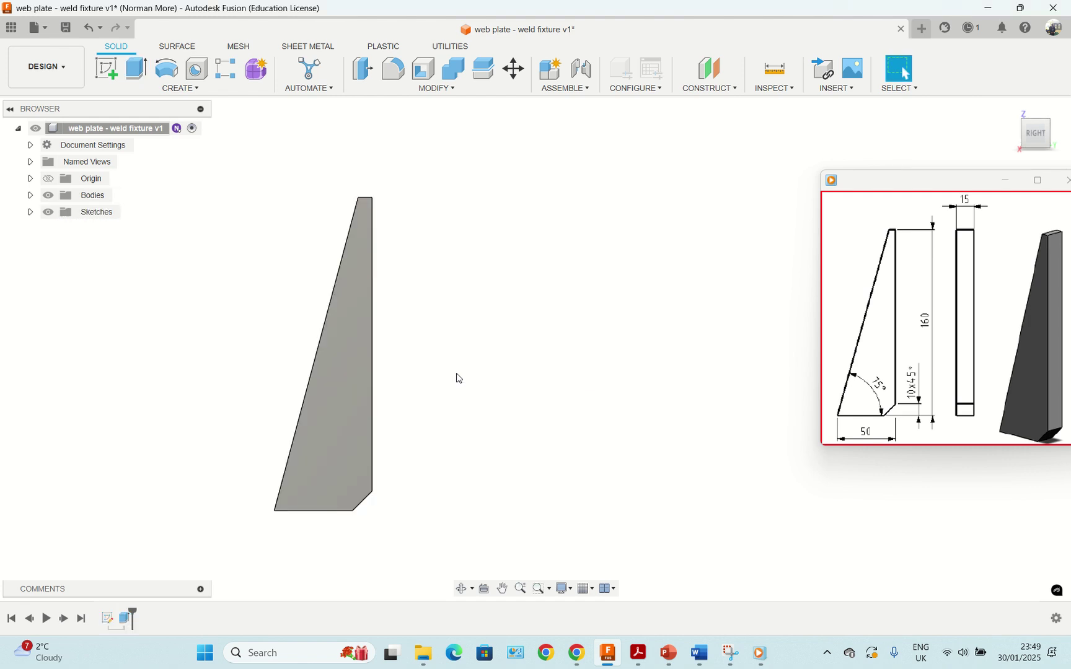
Step: Show the plate in the home view and move the reference drawing window closer to the model for comparison
{"action": "left_click", "coordinate": [1013, 112]}
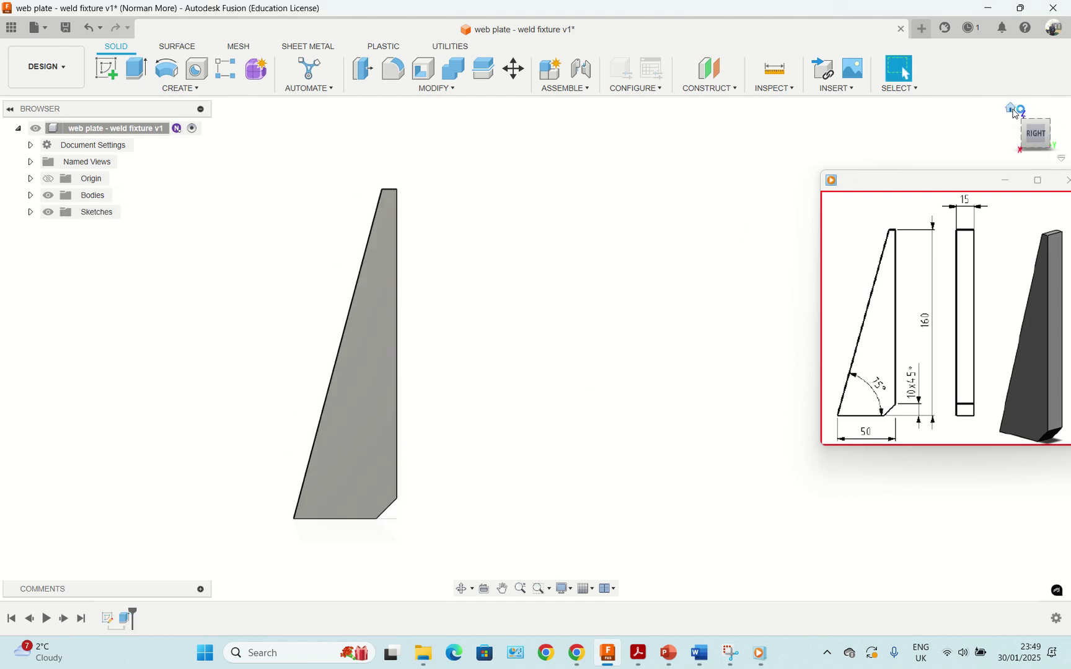
{"action": "left_click_drag", "start_coordinate": [911, 189], "coordinate": [809, 180]}
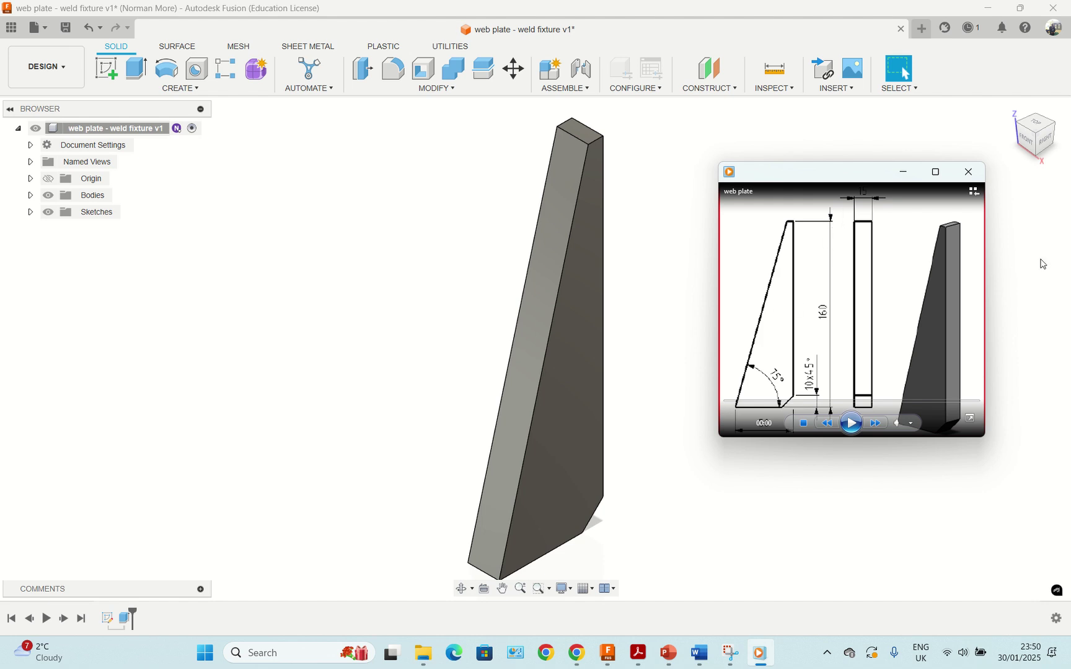
{"action": "left_click", "coordinate": [1009, 265]}
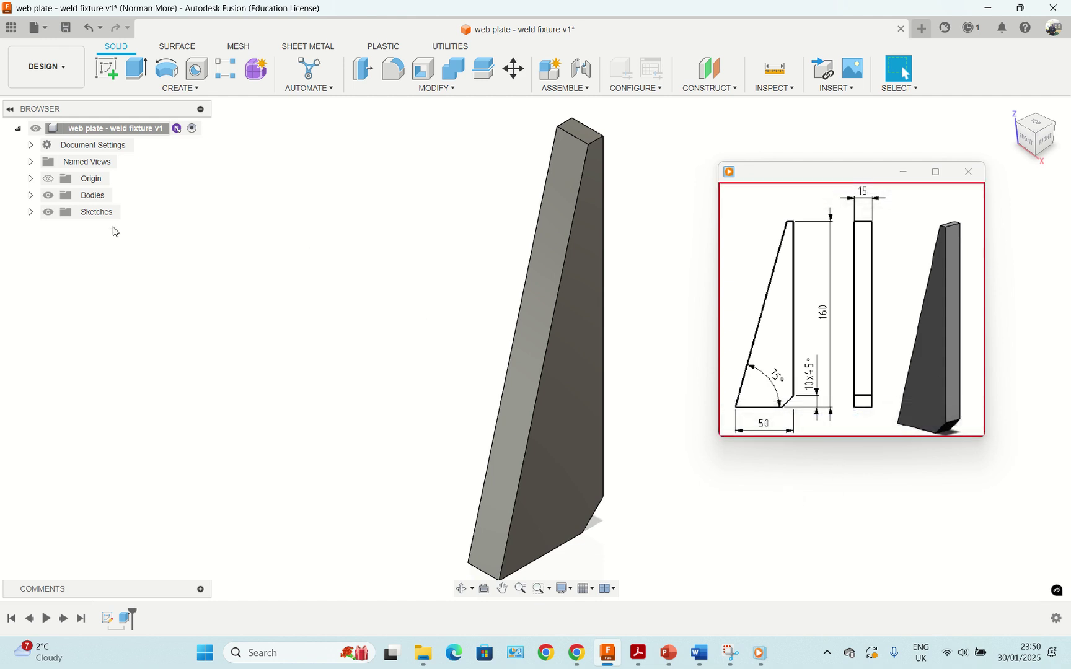
Step: Reopen the plate's extrude feature to review its settings, and close it with the same values
{"action": "left_click", "coordinate": [125, 618]}
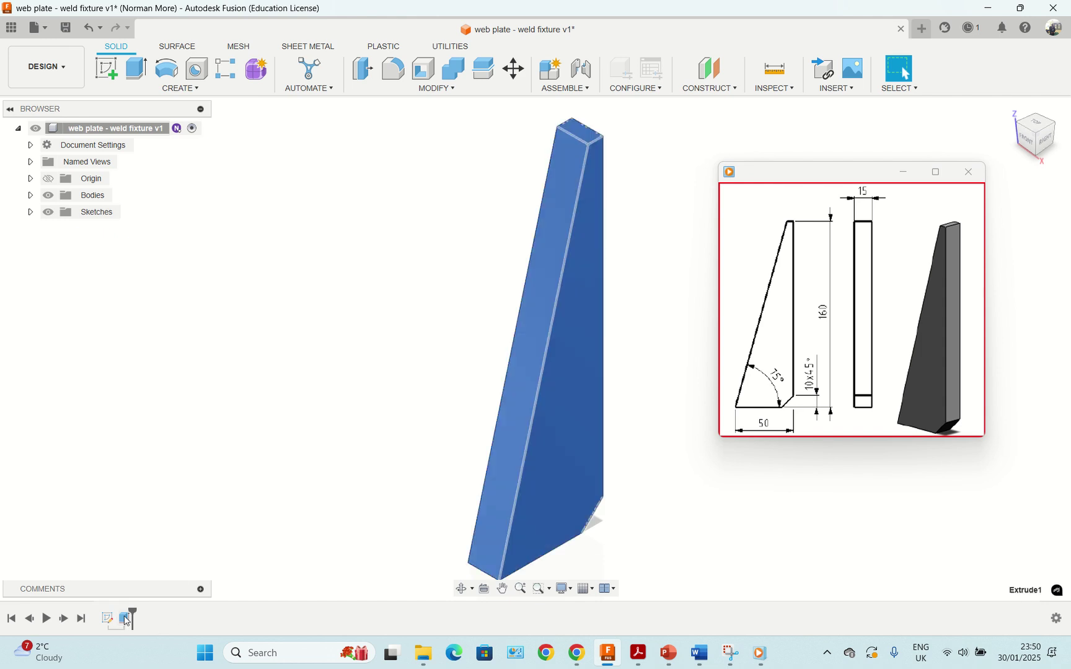
{"action": "right_click", "coordinate": [125, 617]}
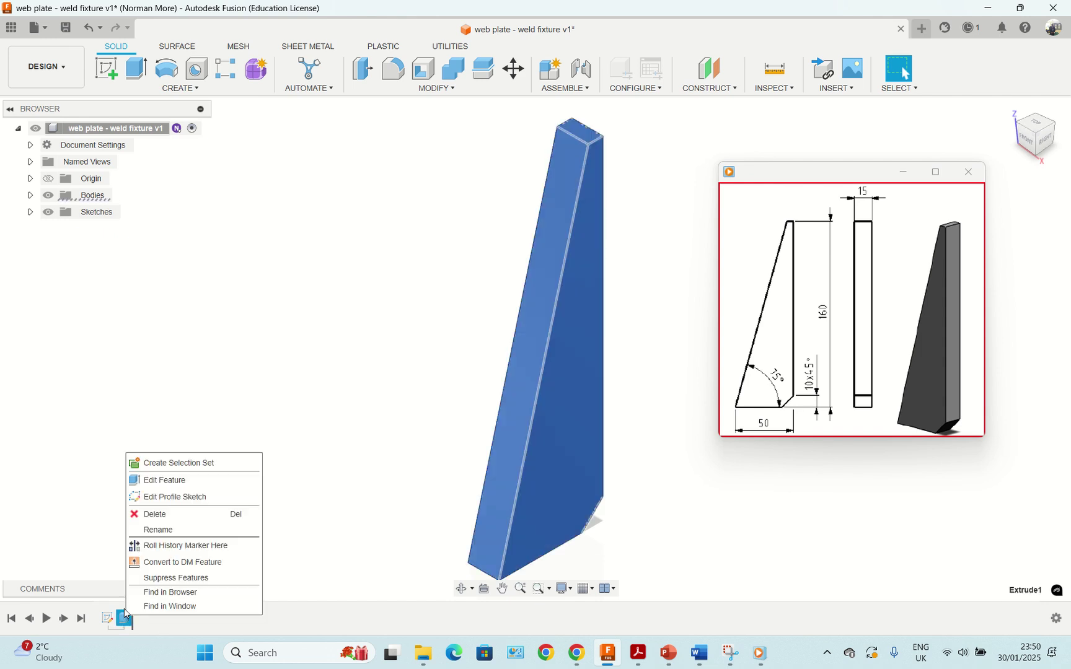
{"action": "left_click", "coordinate": [169, 481]}
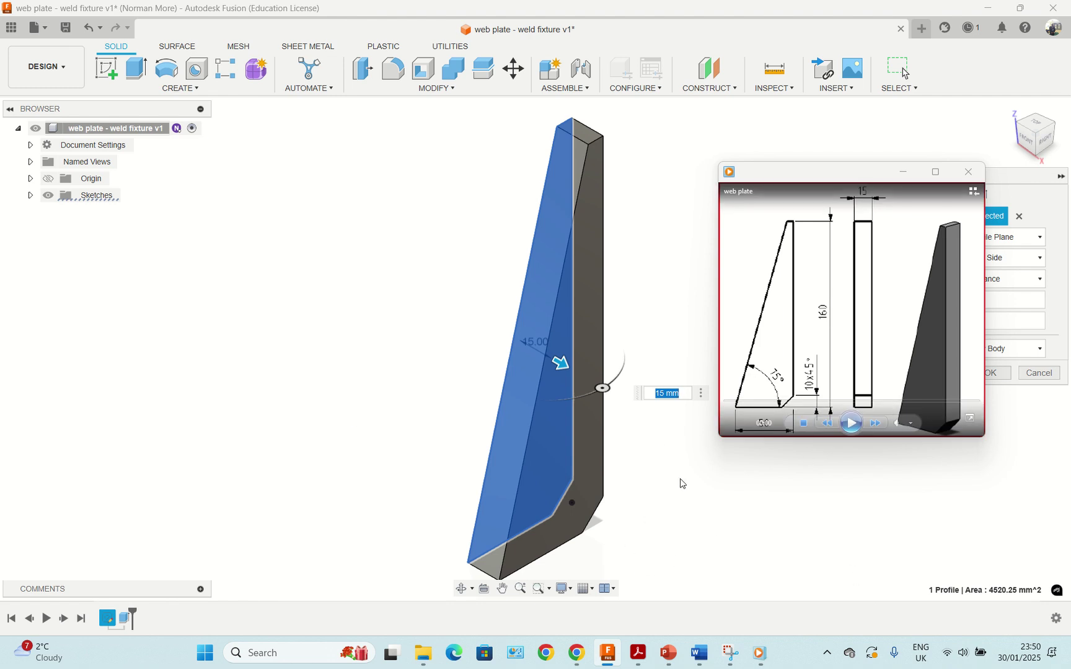
{"action": "key", "text": "Return"}
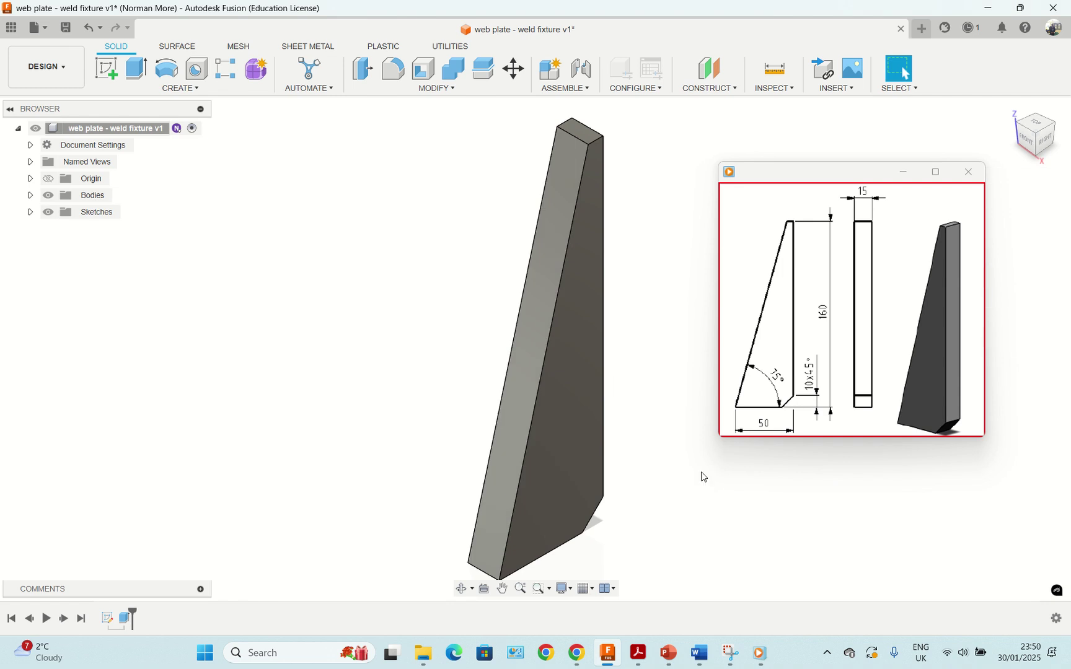